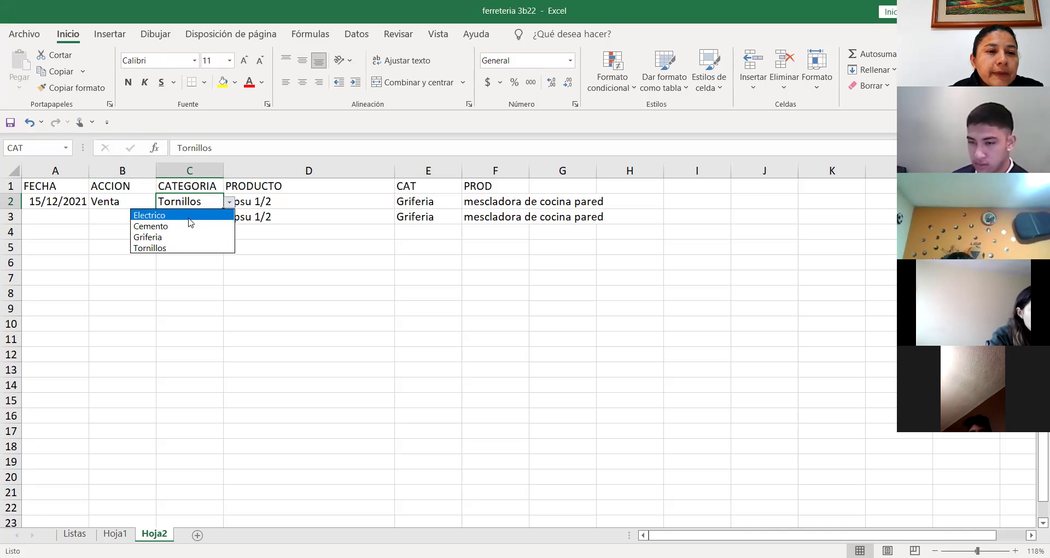
- Set the category in C2 to Cemento and the product in D2 to 1 lb selva alegre
click(190, 224)
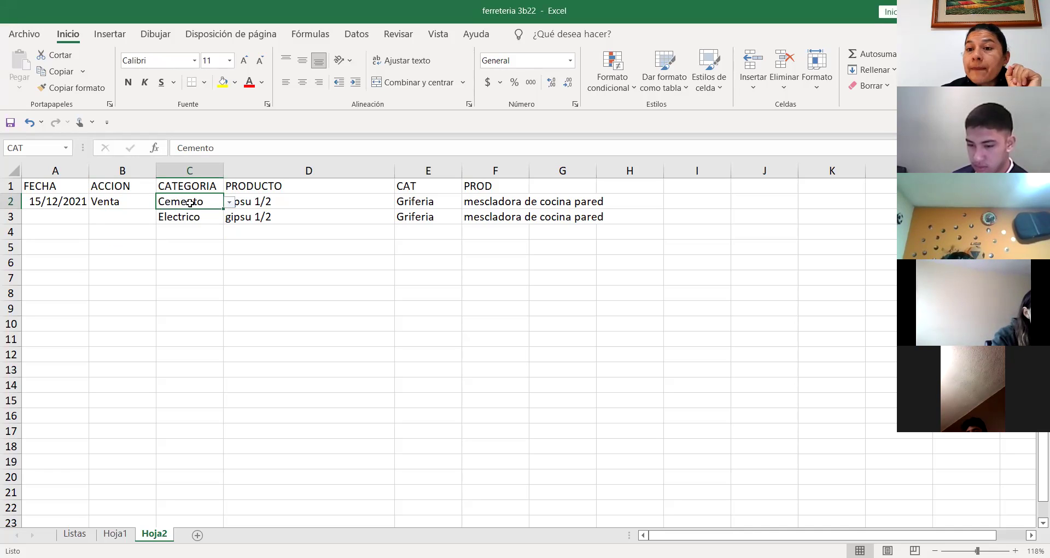
click(298, 202)
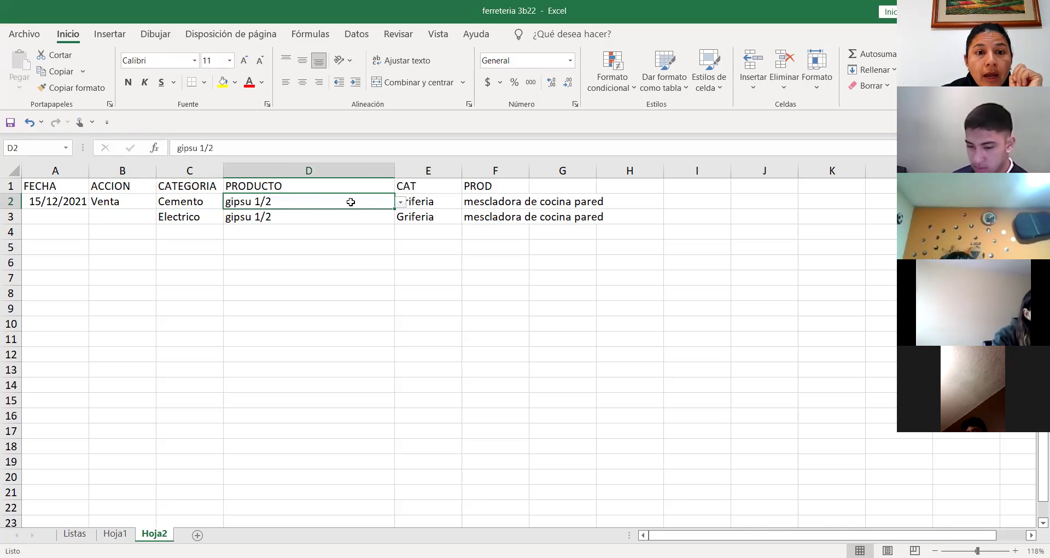
click(401, 203)
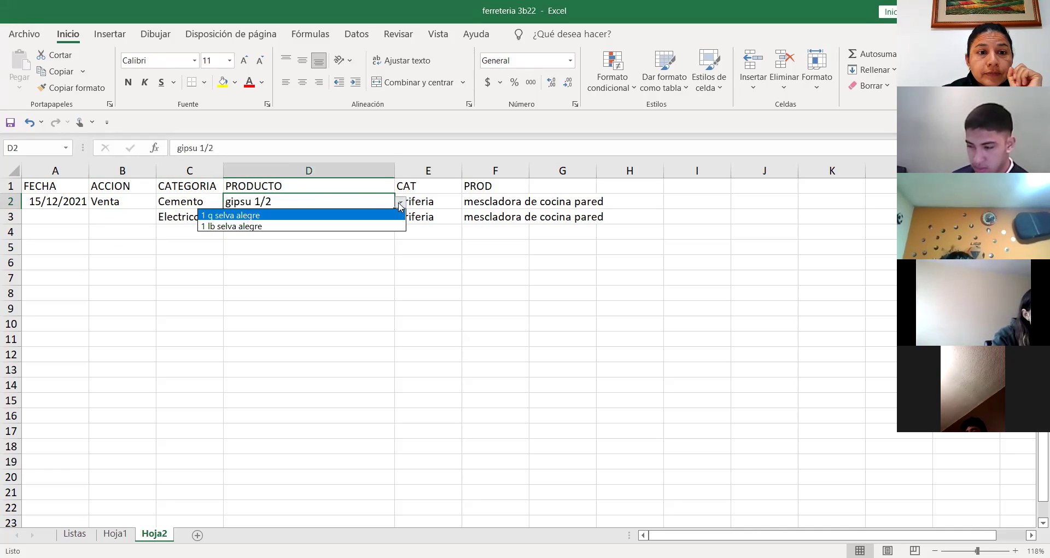
click(271, 226)
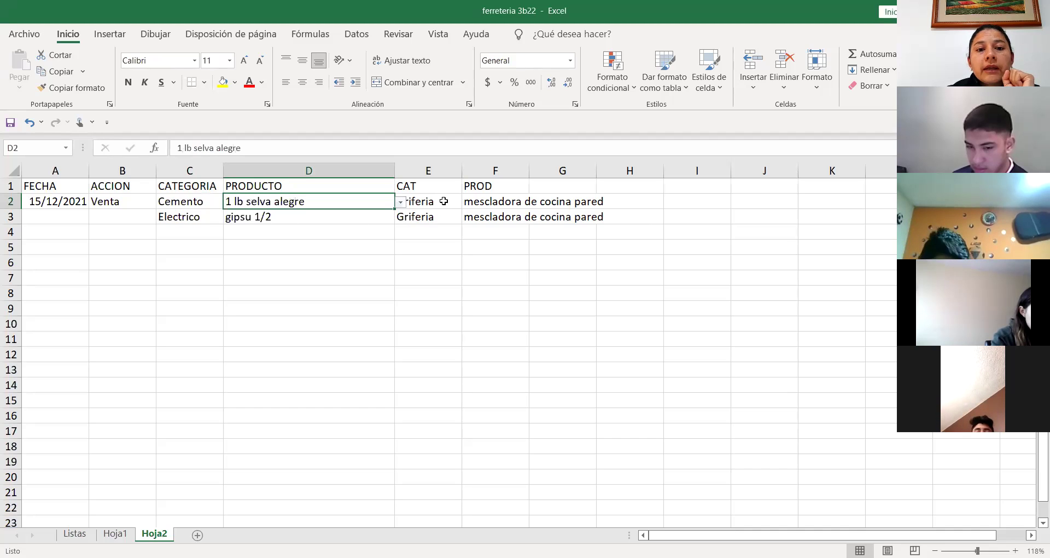
- Change the category in C2 to Tornillos
click(188, 204)
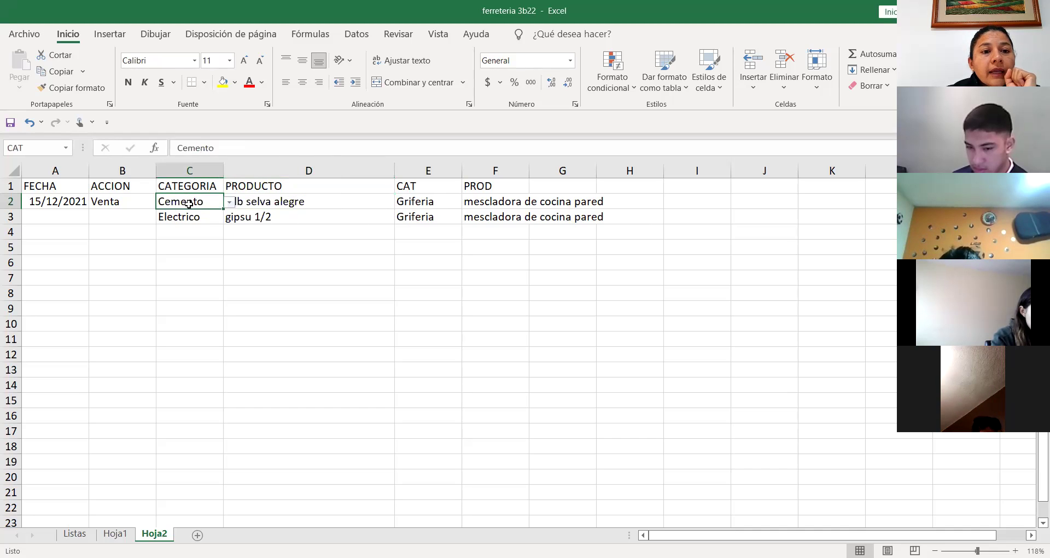
click(230, 202)
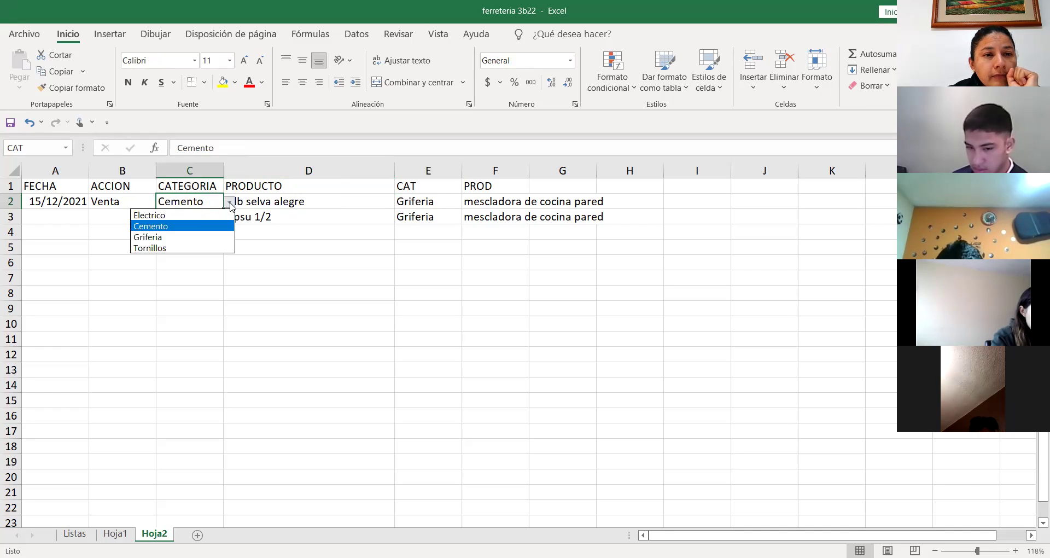
click(175, 249)
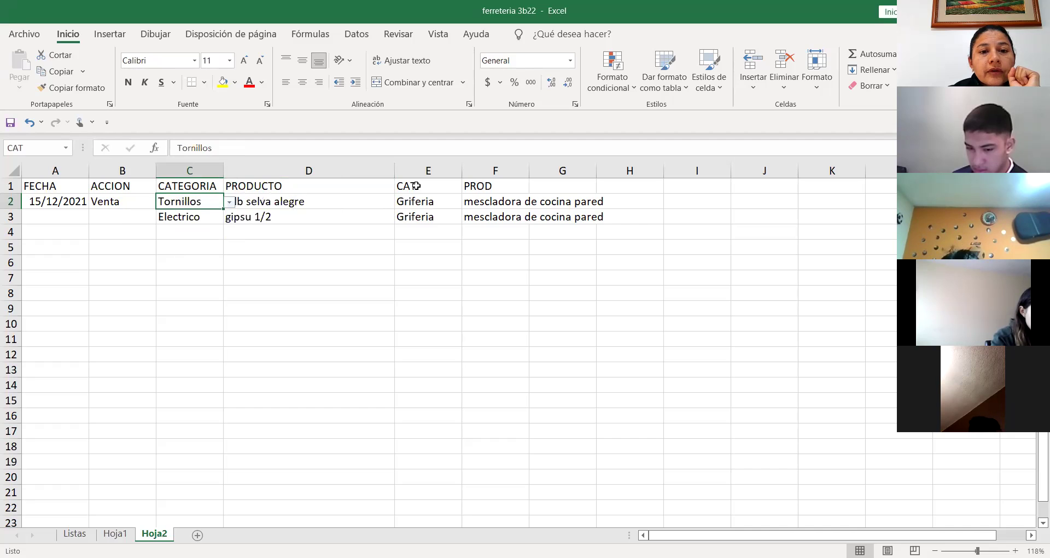
- Hide columns E to H, which contain the auxiliary CAT and PROD data
drag(429, 170, 629, 169)
right_click(444, 171)
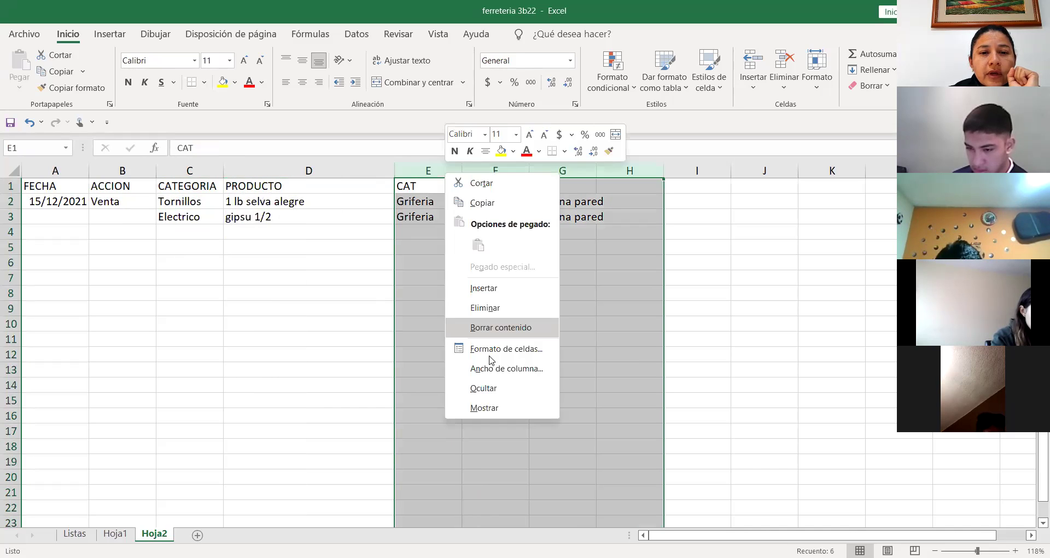
click(483, 388)
- Set the category in C2 to Electrico and choose cable gemelo # 10 as the product in D2
click(196, 201)
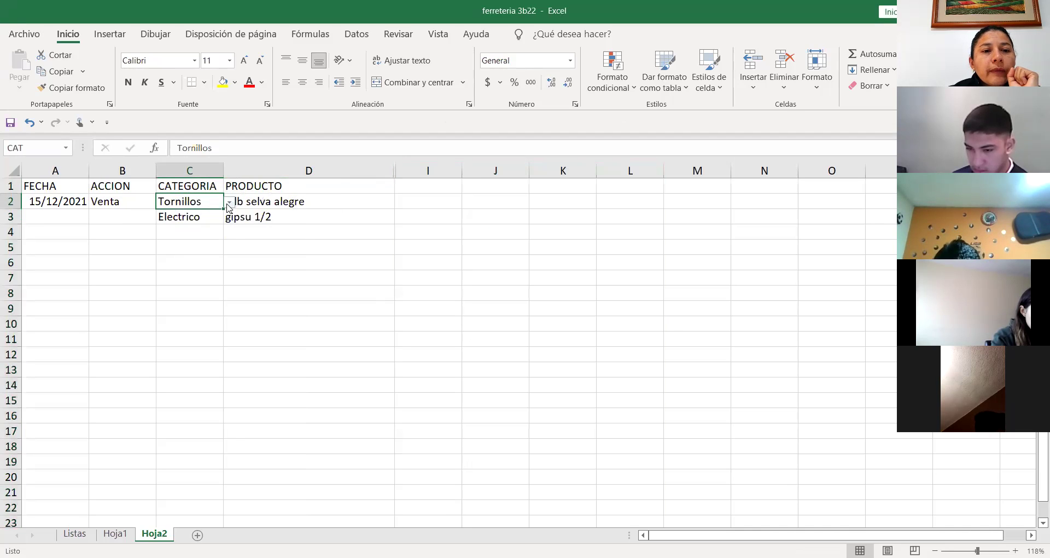
click(228, 202)
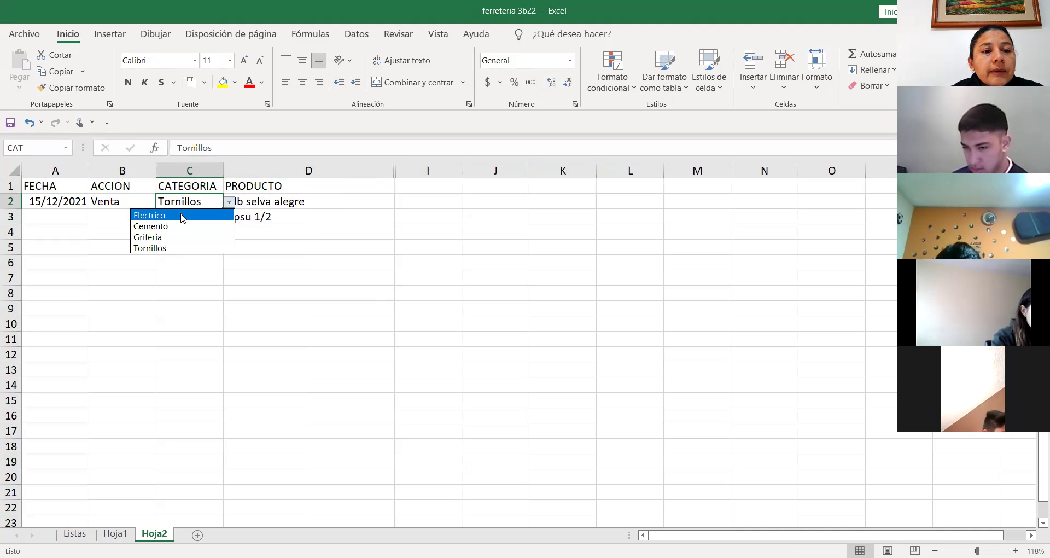
click(183, 216)
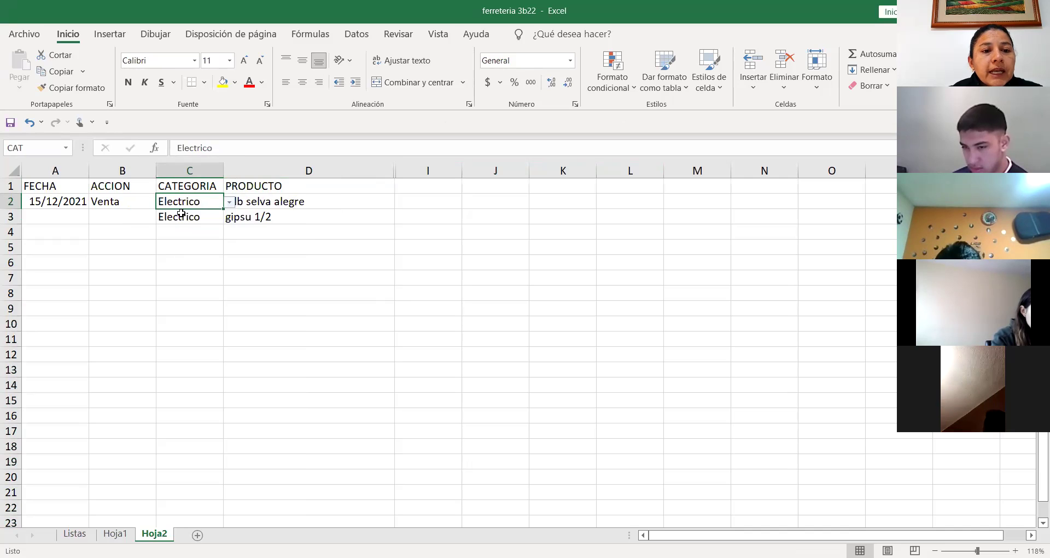
click(326, 198)
click(400, 201)
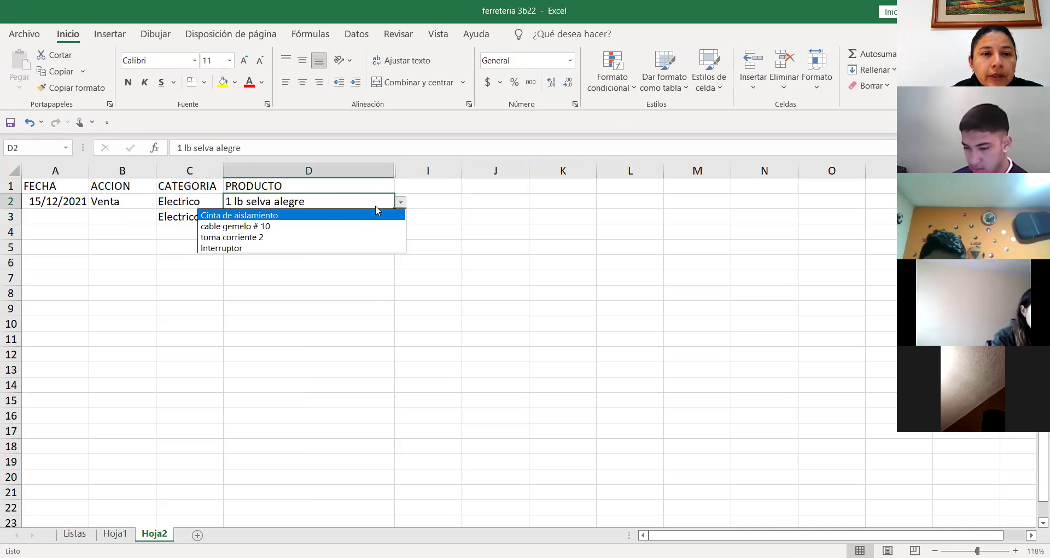
click(278, 226)
- Change the category in C2 to Griferia and the product in D2 to mescladora de cocina mesón
click(220, 204)
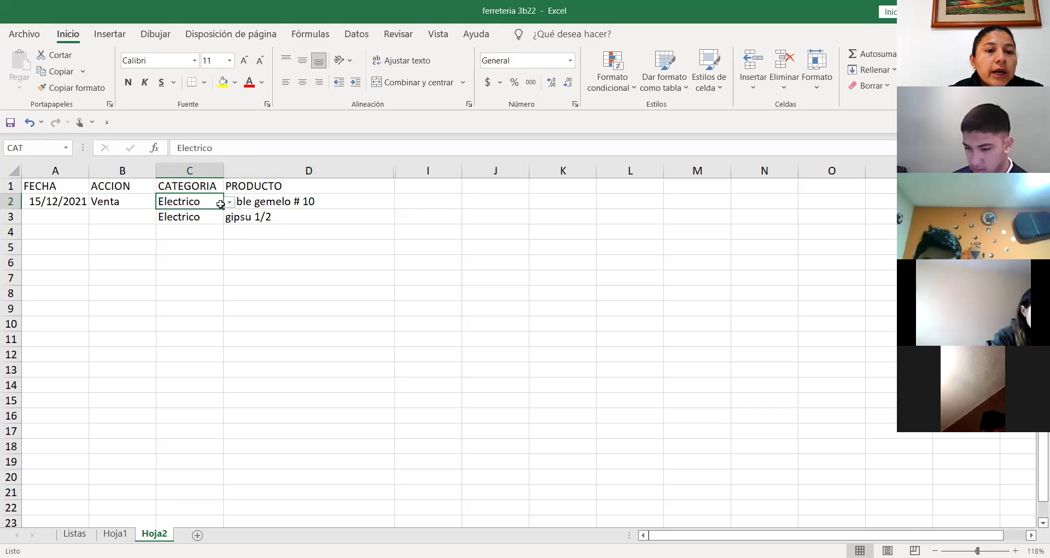
click(229, 202)
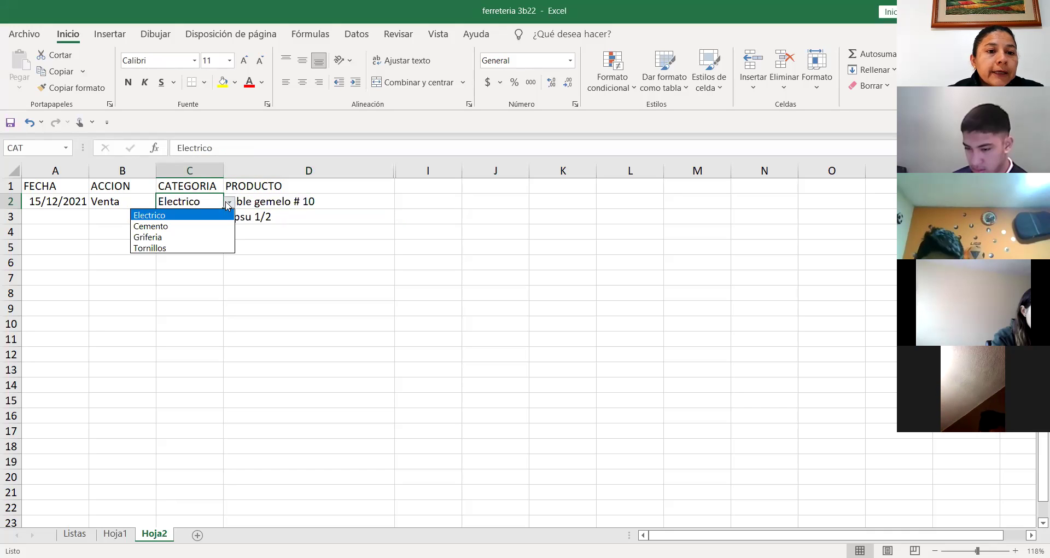
click(167, 237)
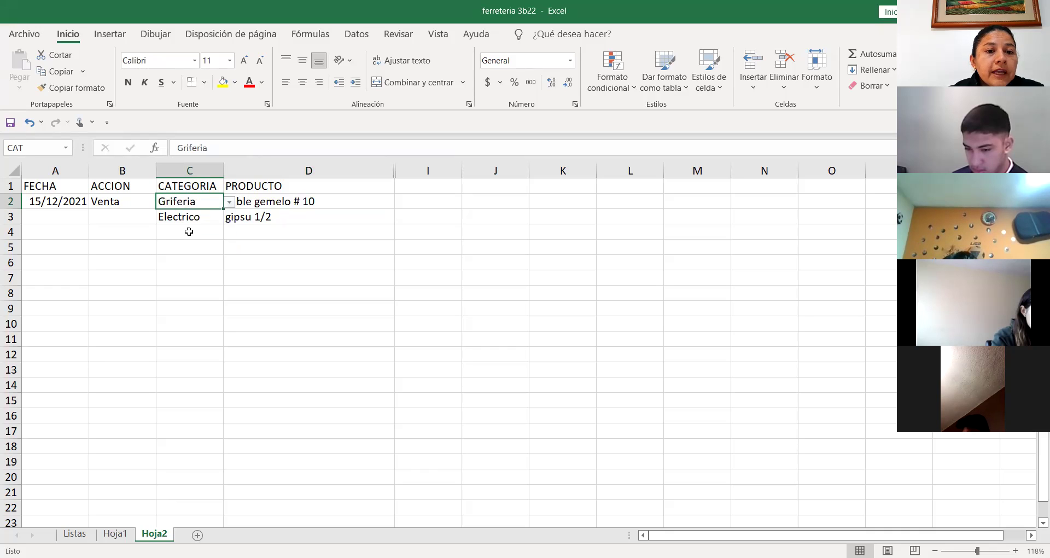
click(372, 201)
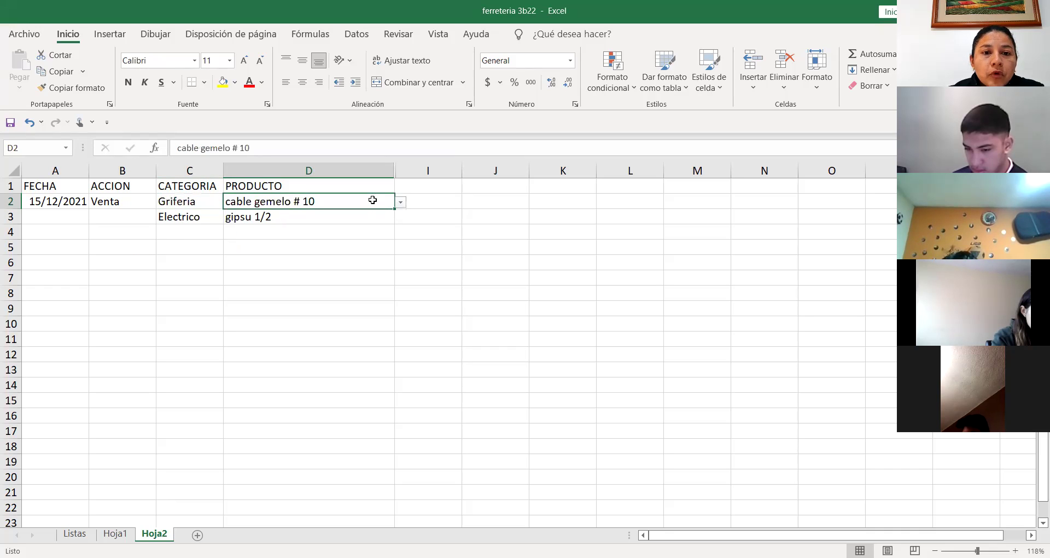
click(401, 204)
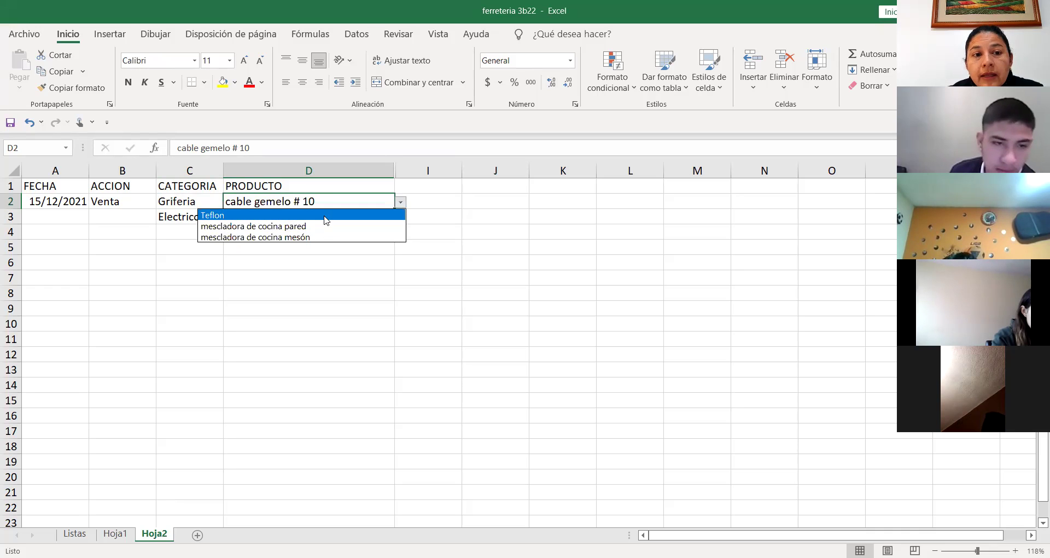
click(323, 236)
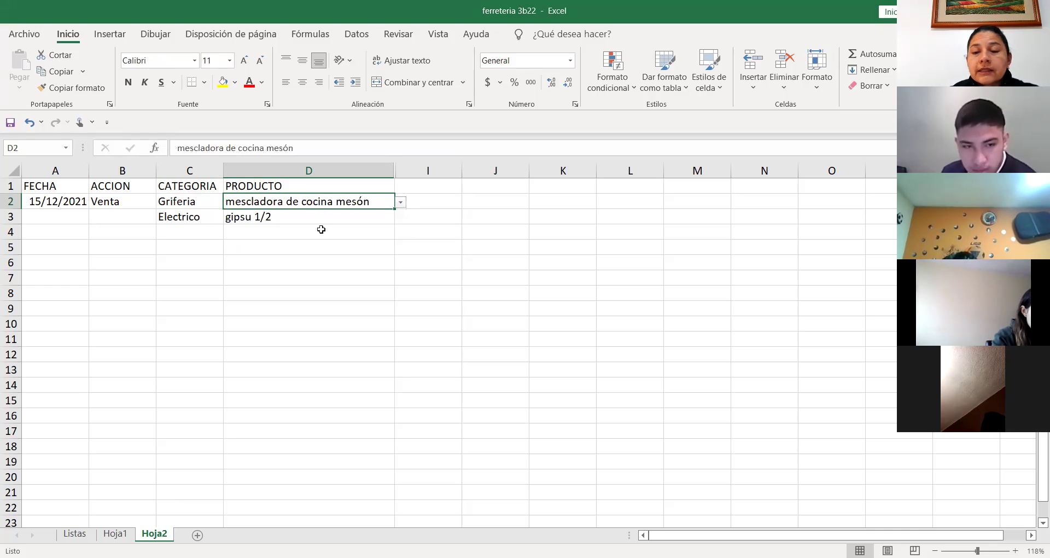
- Set the category in C3 to Cemento and check the product options offered in D3
click(214, 217)
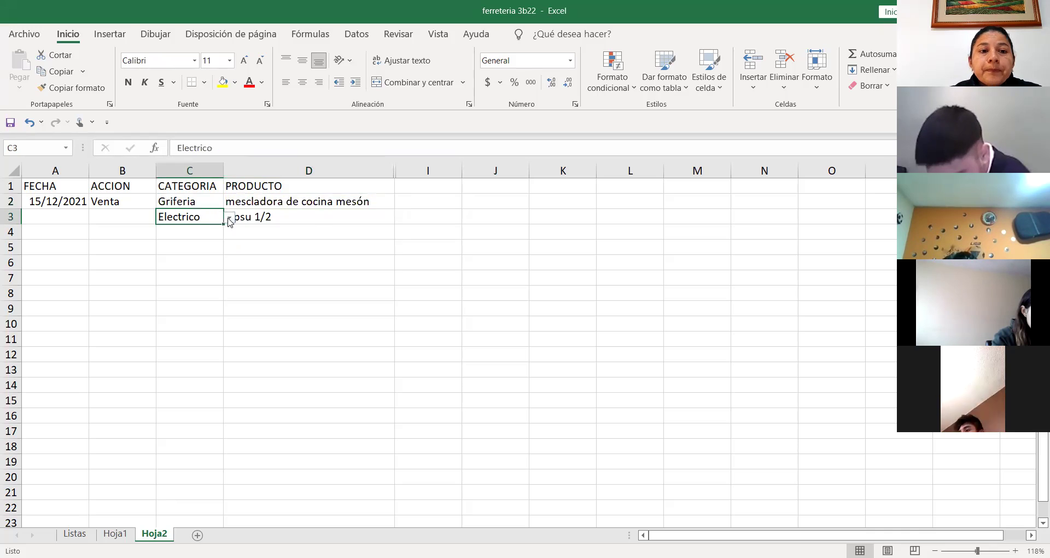
click(230, 218)
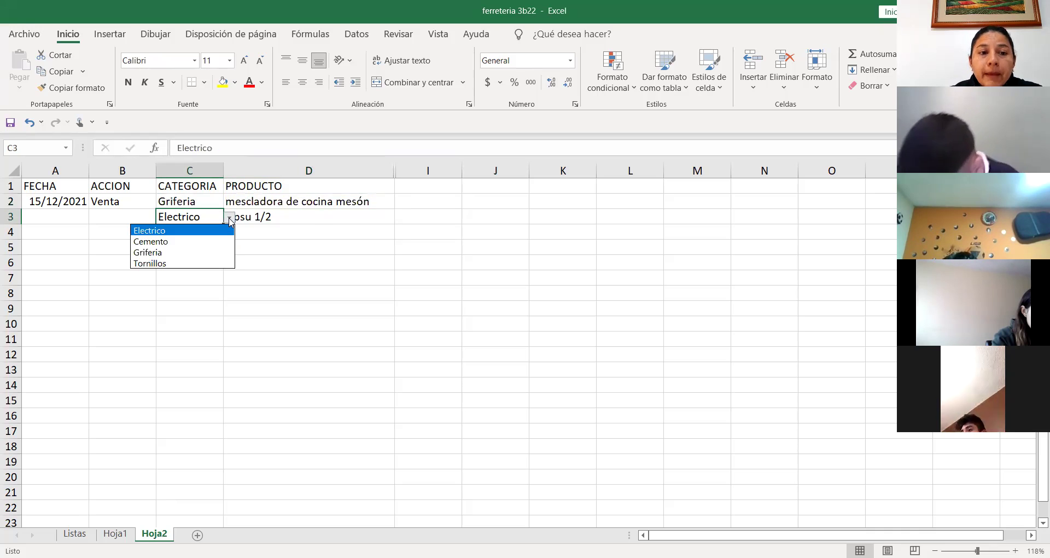
click(179, 241)
click(388, 217)
click(400, 217)
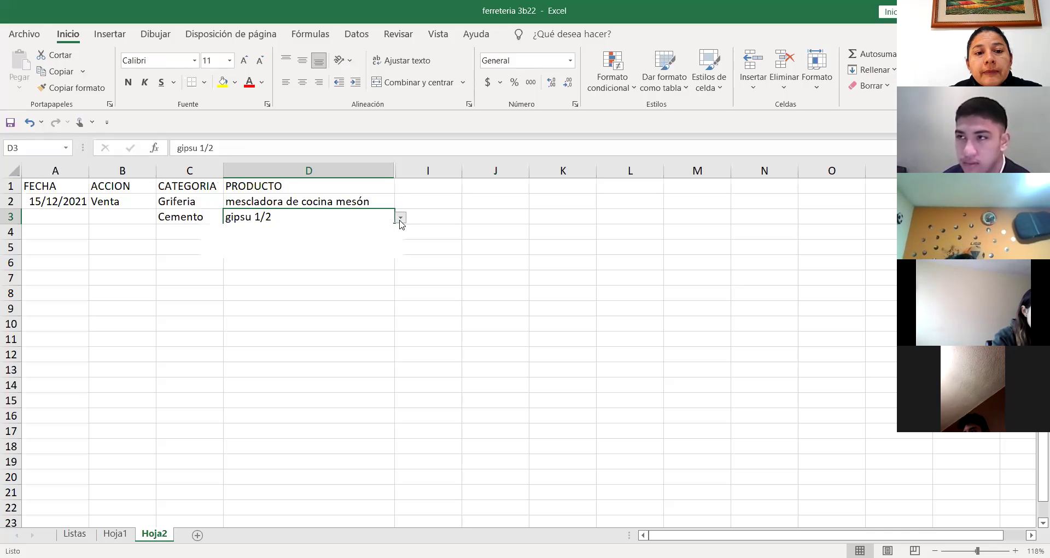
- Reselect Cemento as the category in C3 and check the product options in D3 again
click(201, 215)
click(199, 216)
click(229, 217)
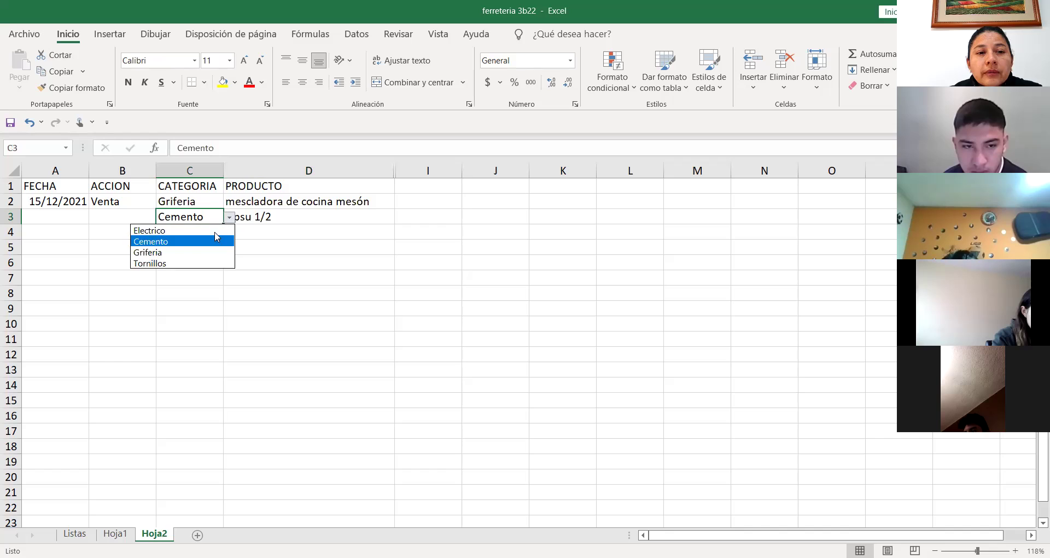
click(191, 242)
click(372, 217)
click(401, 217)
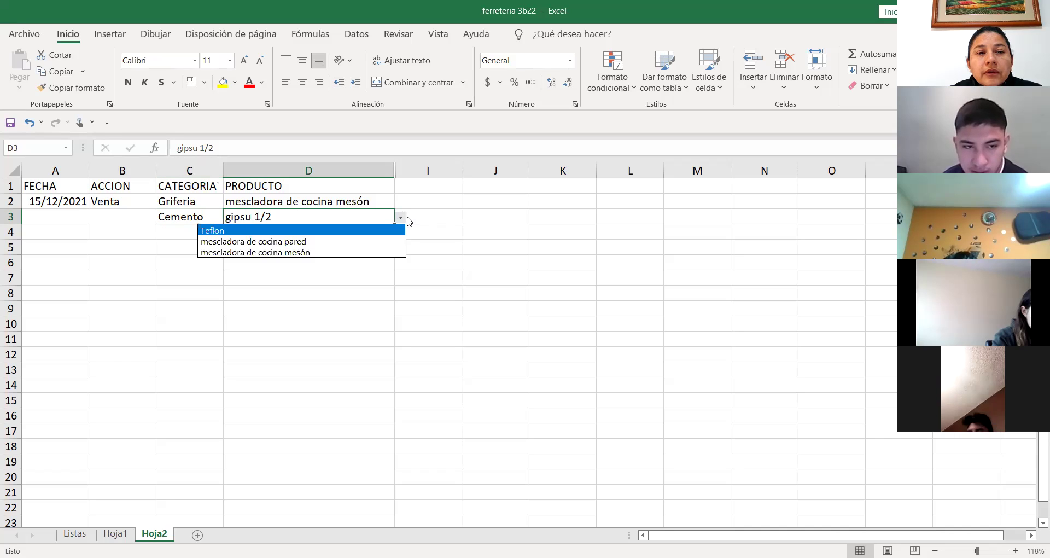
click(201, 216)
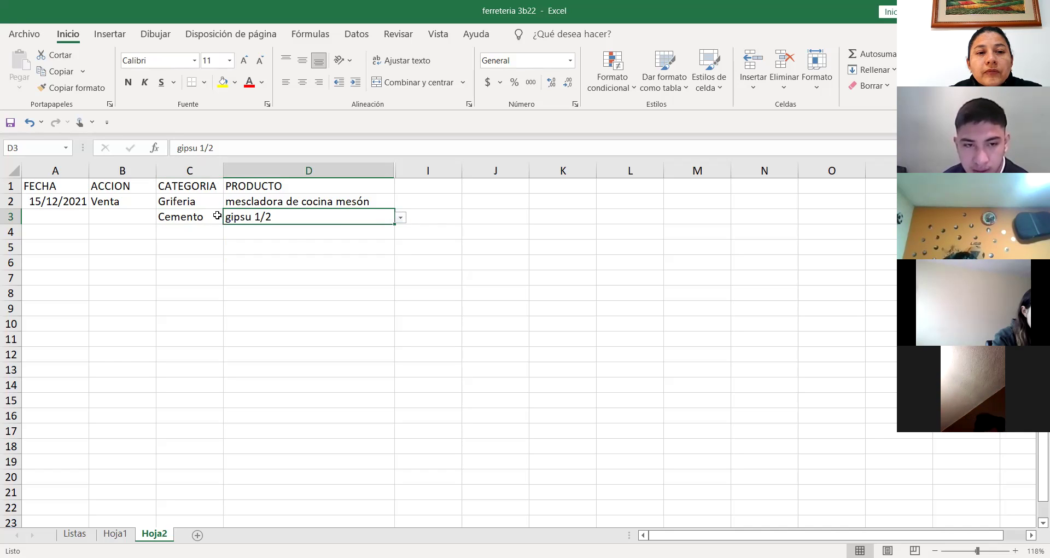
- Change the category in C3 to Griferia
click(219, 217)
click(229, 218)
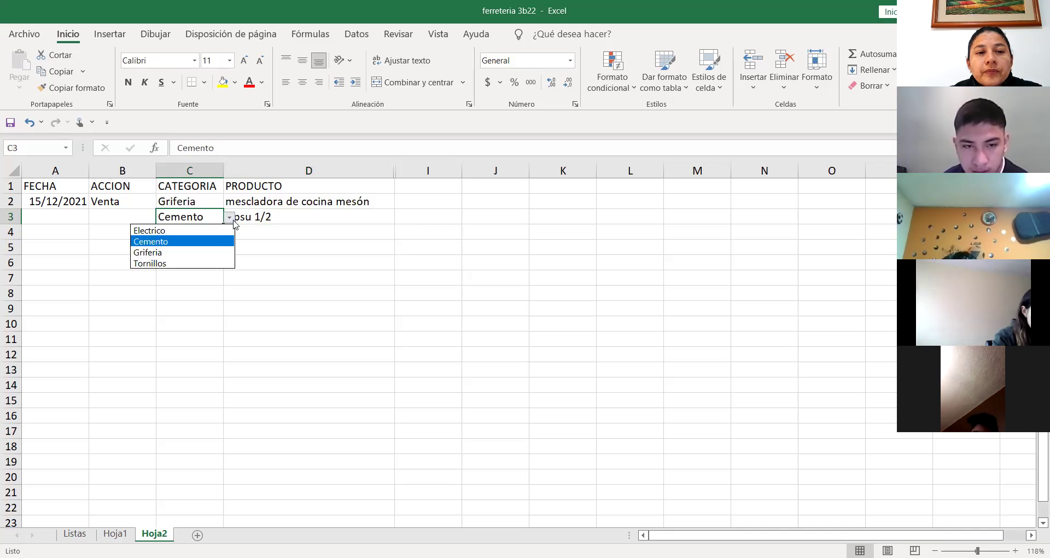
click(206, 252)
click(317, 260)
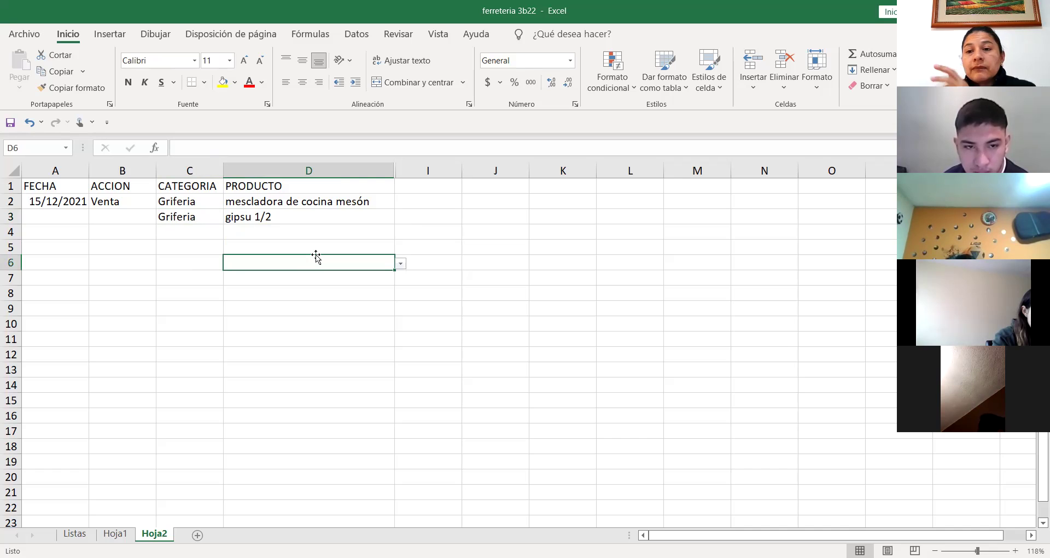
- Set the category in C2 to Cemento and choose 1 lb selva alegre as the product in D2
click(180, 201)
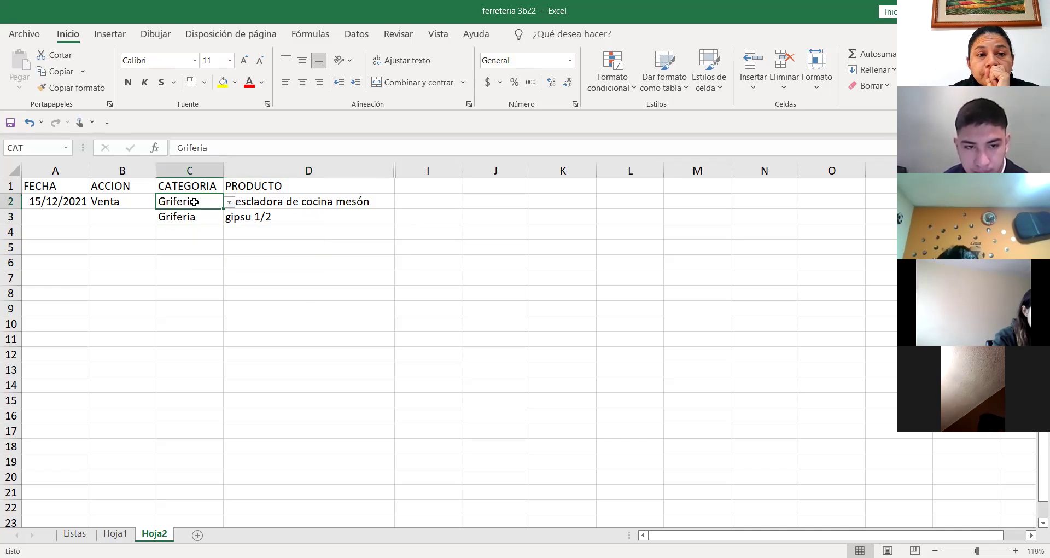
click(229, 203)
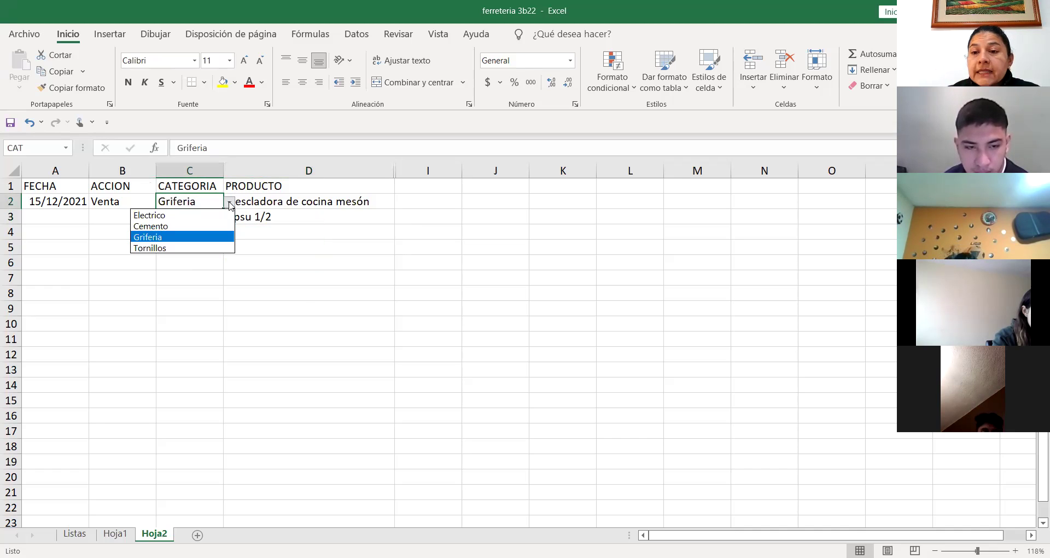
click(167, 227)
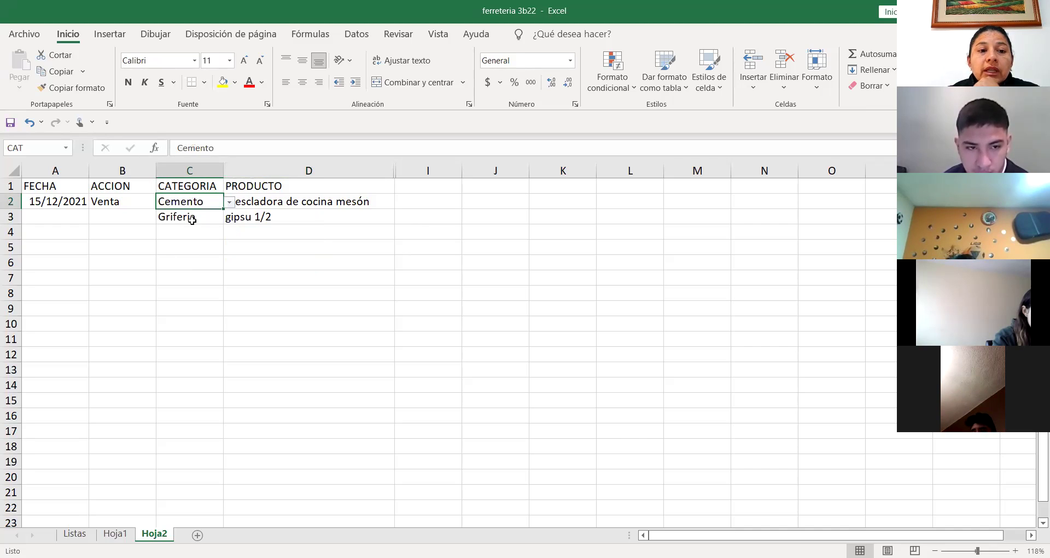
click(328, 210)
click(382, 204)
click(400, 202)
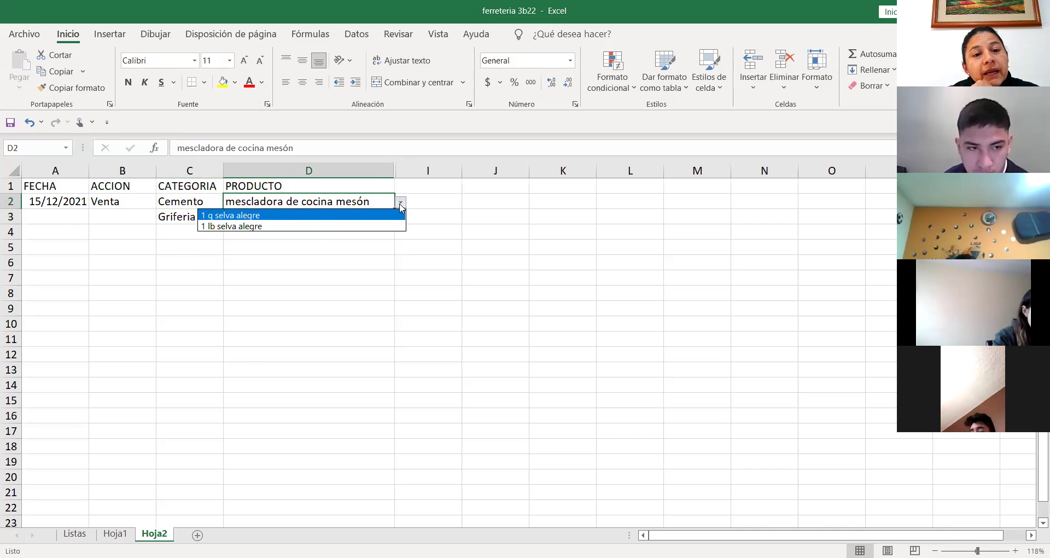
click(251, 226)
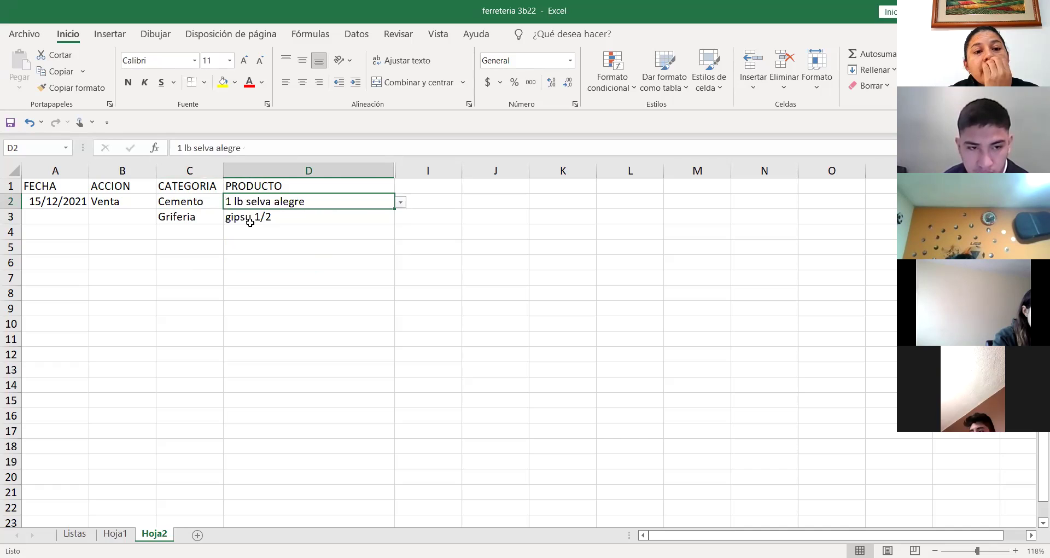
- Set the category in C2 to Electrico and the product in D2 to cable gemelo # 10
click(216, 201)
click(229, 203)
click(164, 216)
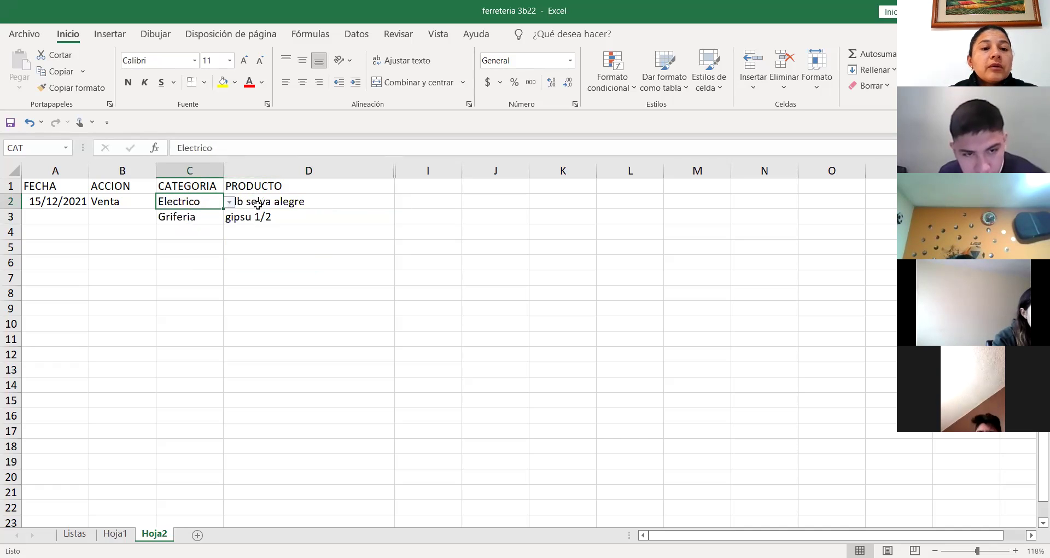
click(358, 200)
click(405, 201)
click(385, 202)
click(400, 203)
click(271, 225)
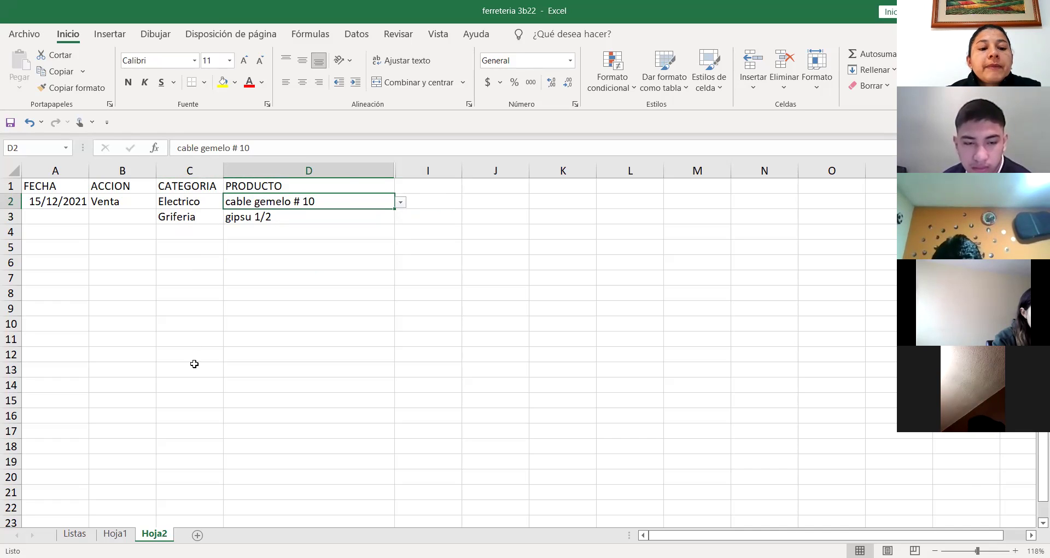
- Go to the Listas sheet and review the category entries from Electrico to Tornillos in A9:A12
click(84, 535)
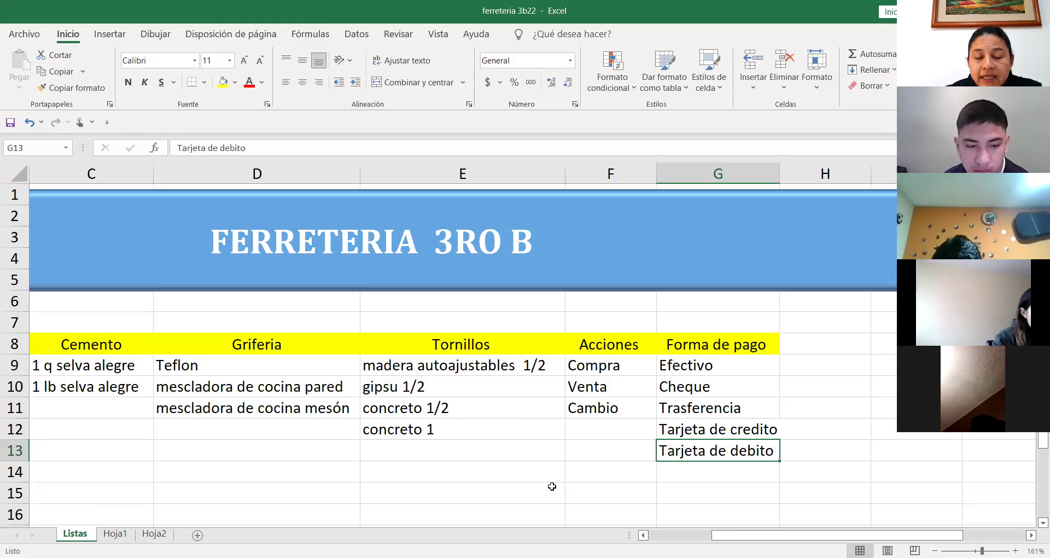
click(699, 537)
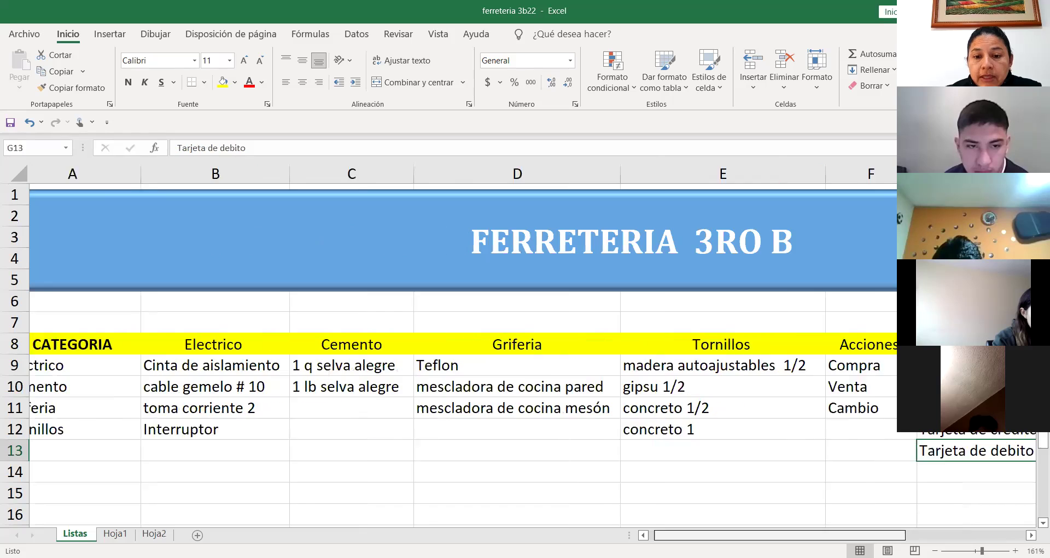
drag(111, 346, 93, 419)
drag(108, 372, 112, 432)
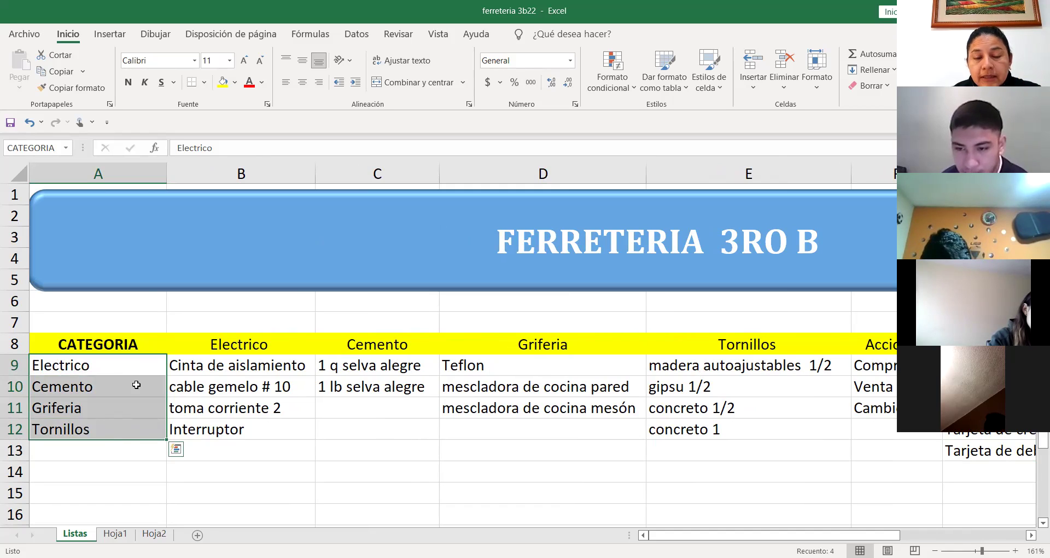
click(117, 368)
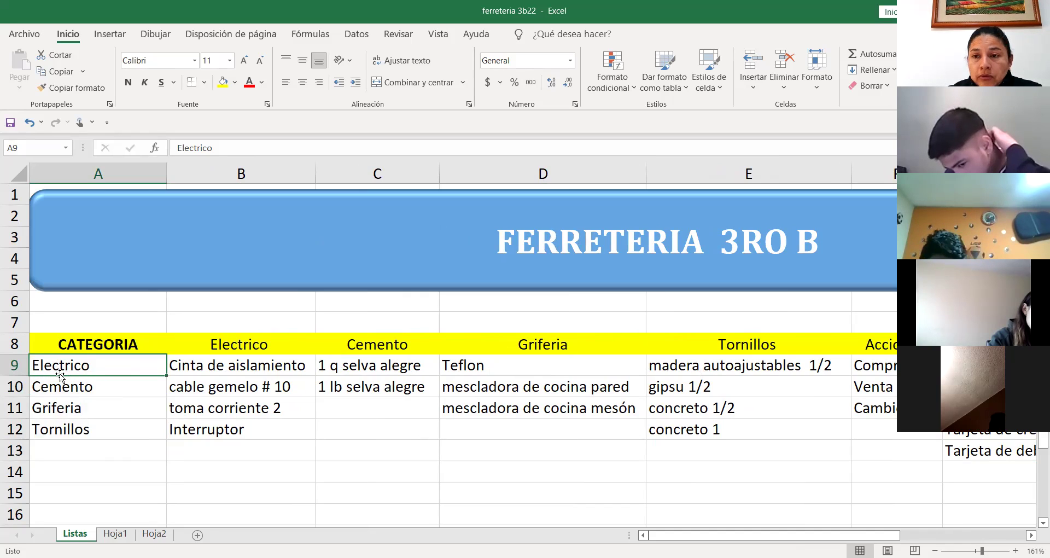
key(Down)
key(Down)
key(Down)
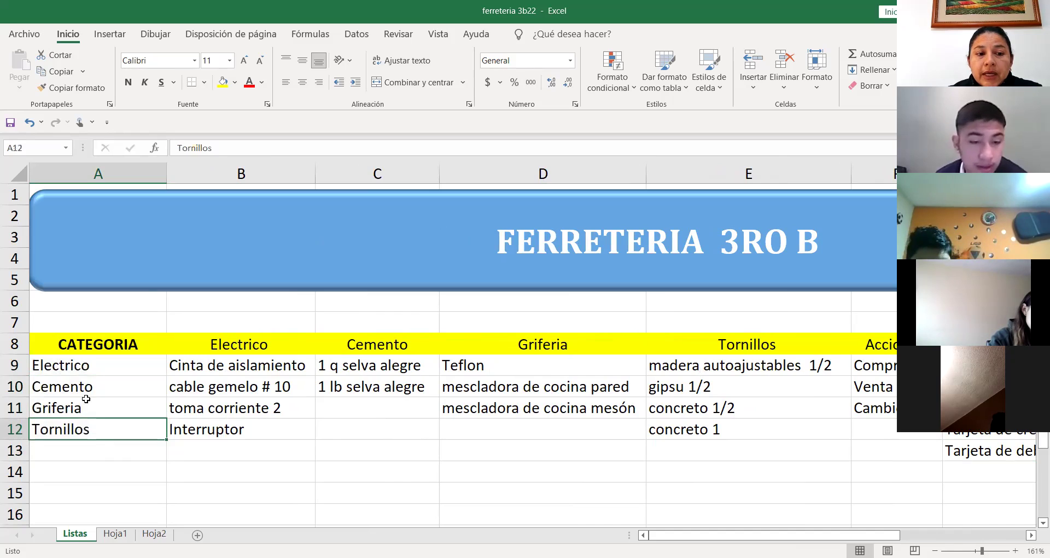
- Compare the category entries in column A with the matching product list headings in row 8
click(146, 363)
click(237, 350)
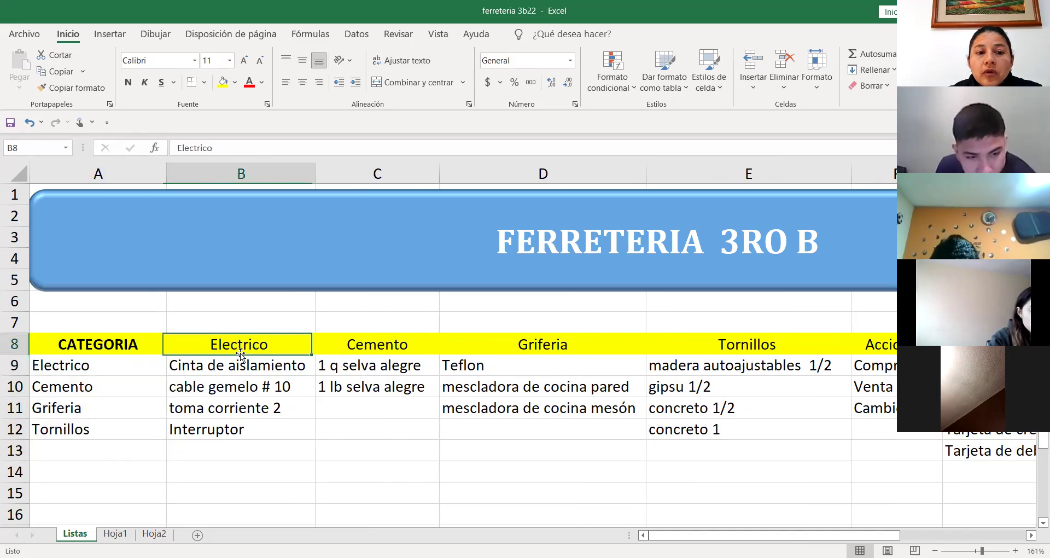
click(372, 350)
key(Right)
click(99, 367)
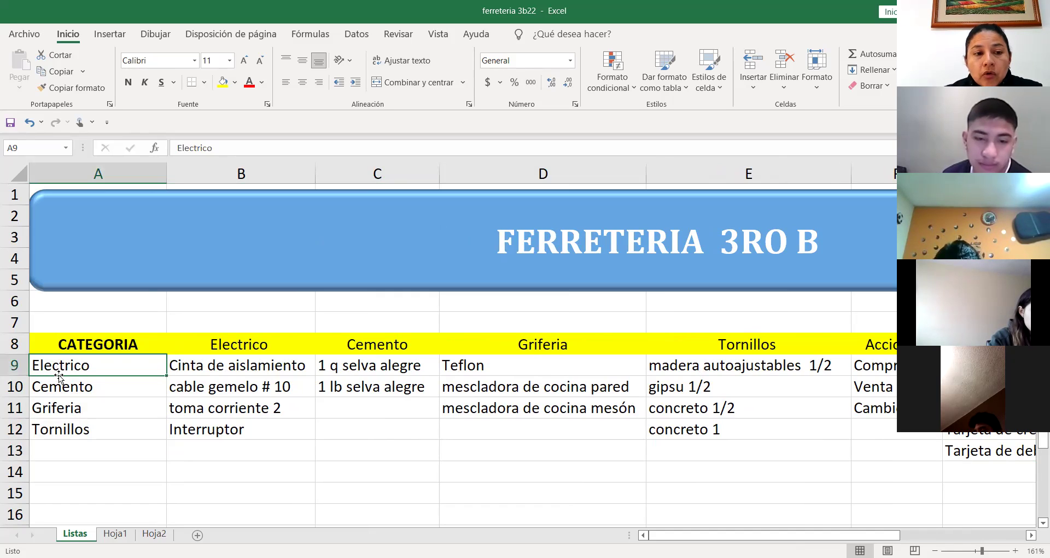
click(257, 346)
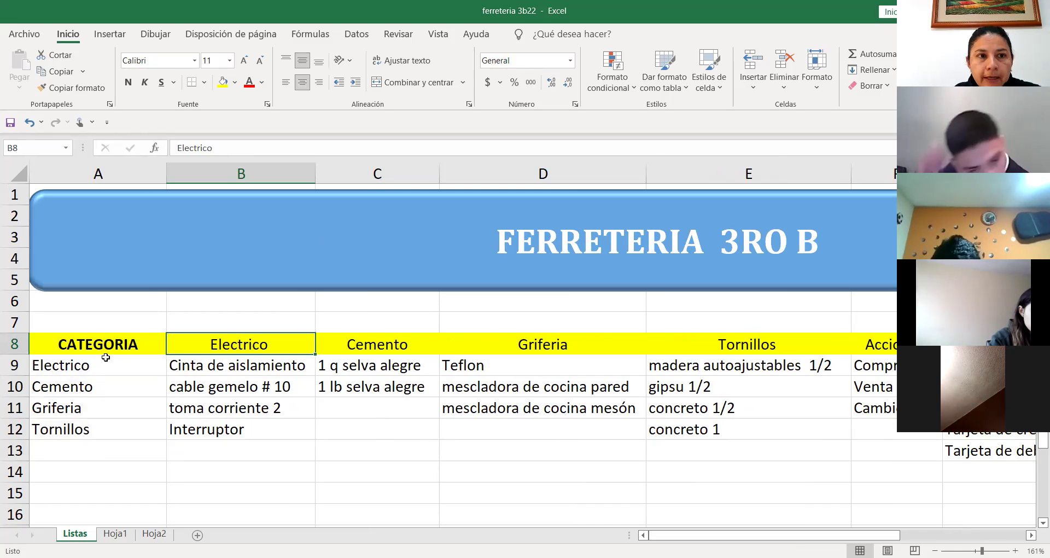
- Select the category entries A9:A12 and check the name assigned to that range
drag(97, 372, 105, 428)
click(284, 489)
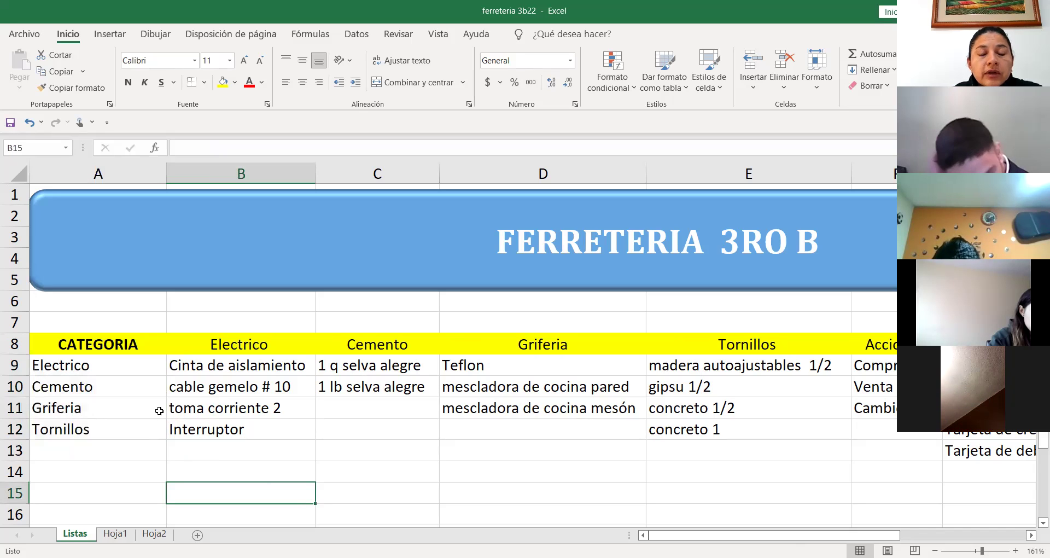
click(122, 490)
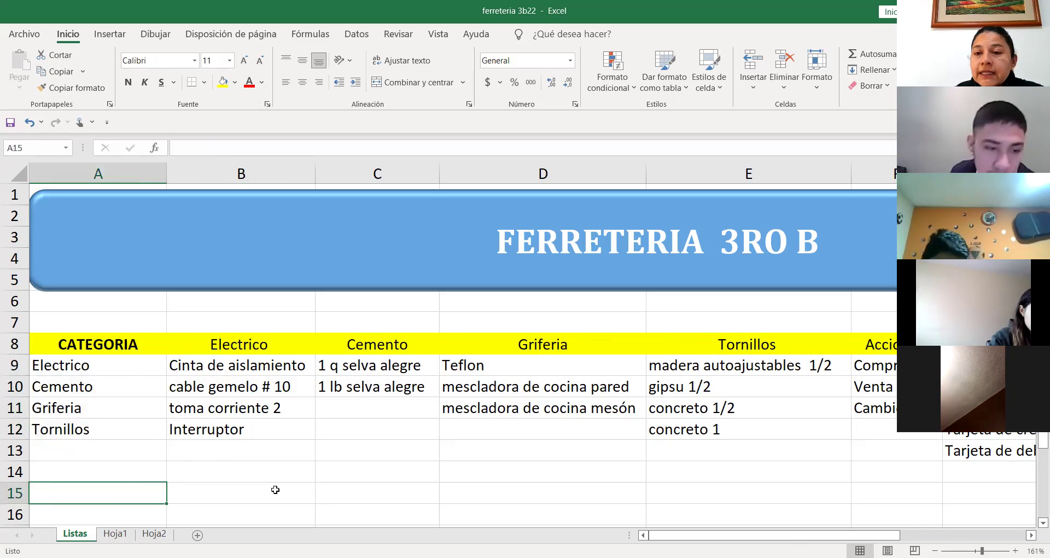
mouse_move(142, 495)
mouse_down()
mouse_move(214, 497)
mouse_move(153, 500)
mouse_up()
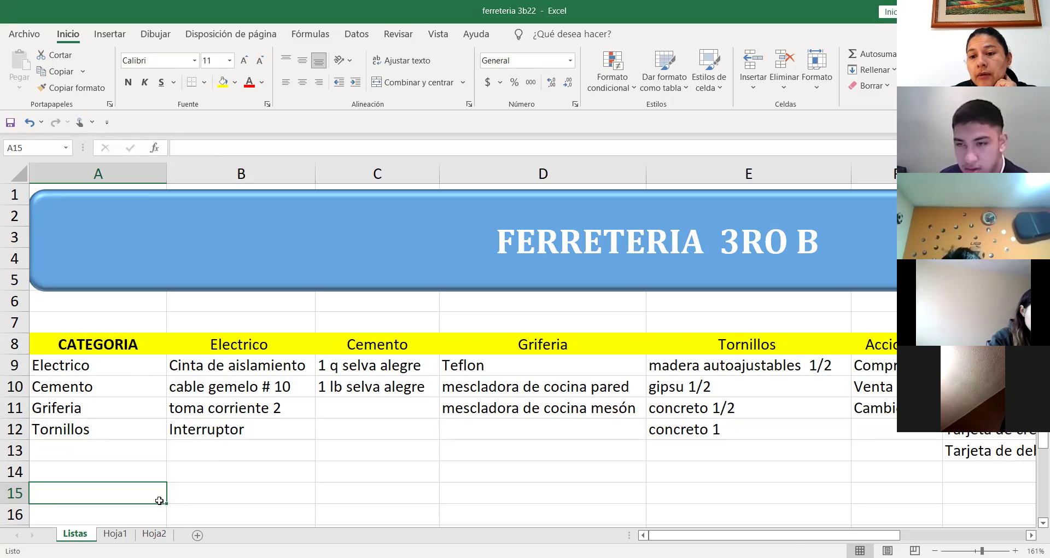
click(225, 476)
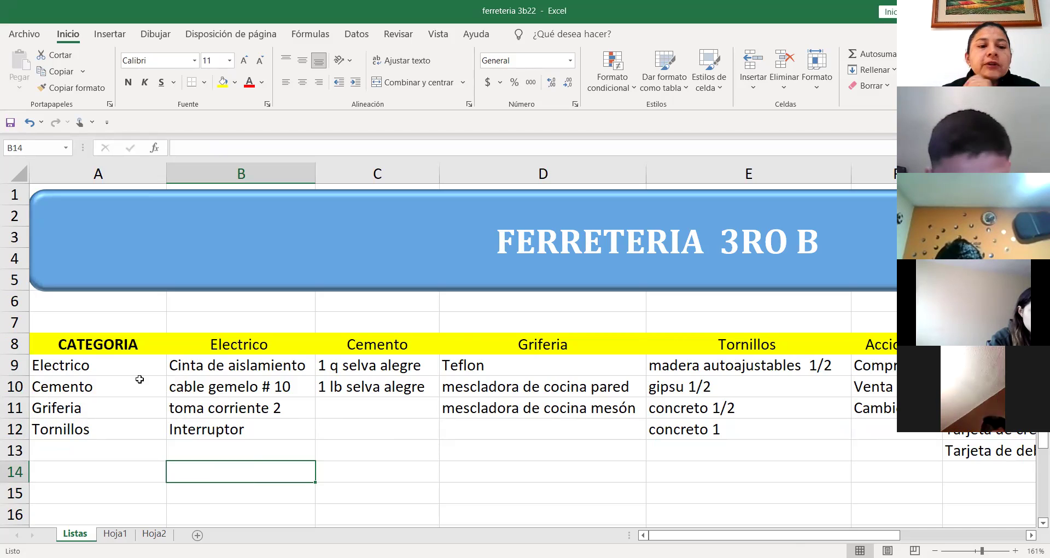
drag(121, 366, 119, 421)
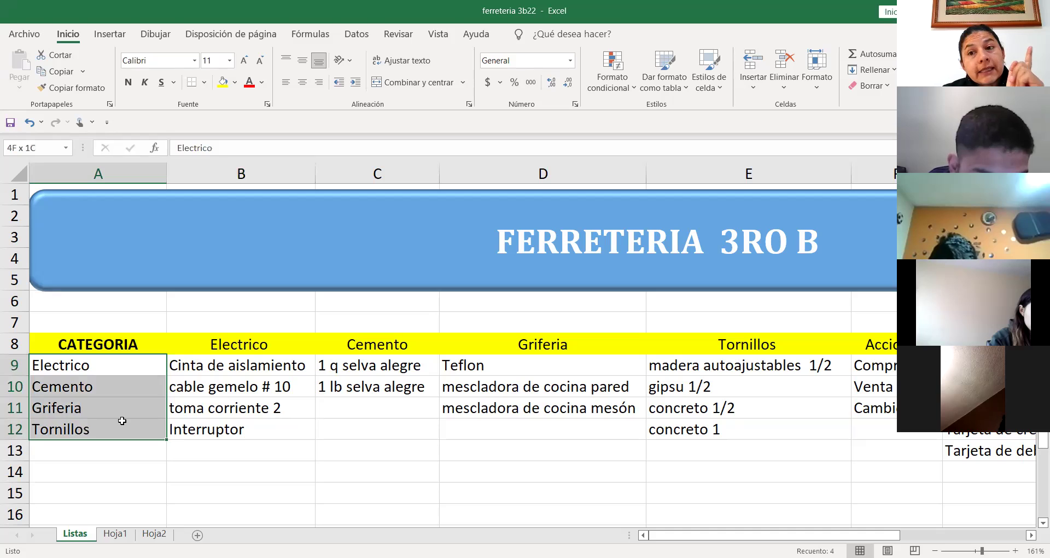
drag(122, 420, 123, 420)
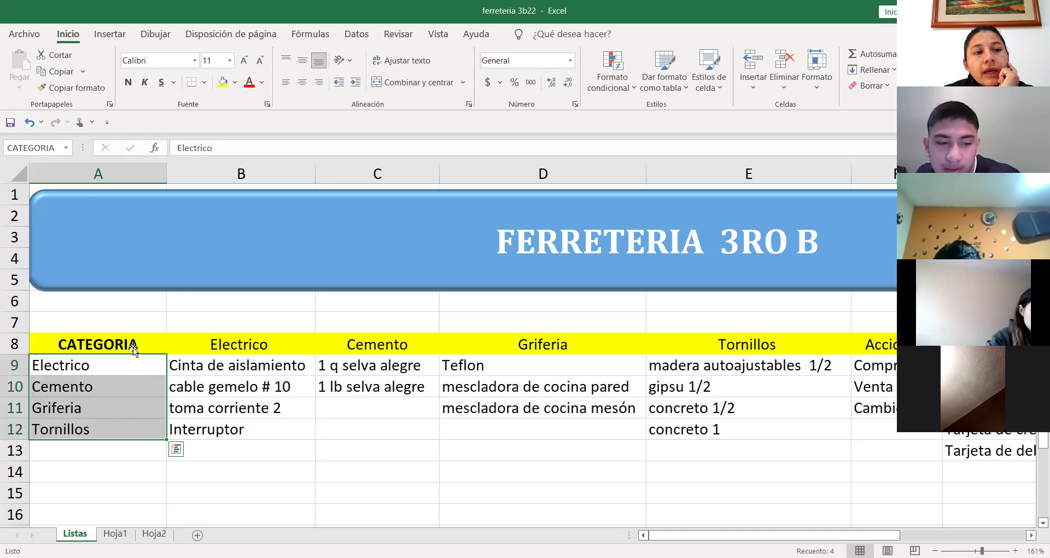
- Compare the references of single cells B14, A7 and A8 with the range name of A9:A12
click(208, 477)
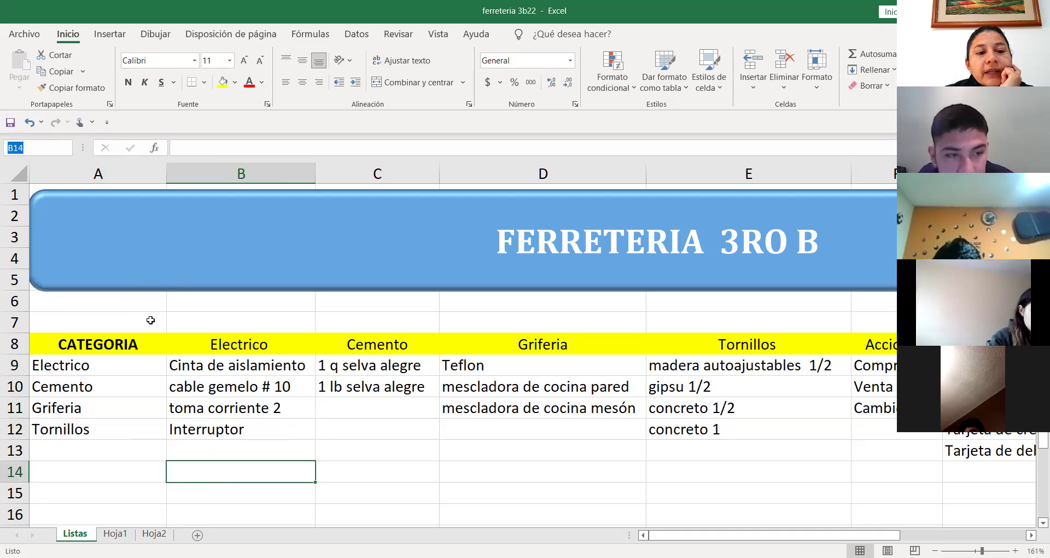
click(145, 316)
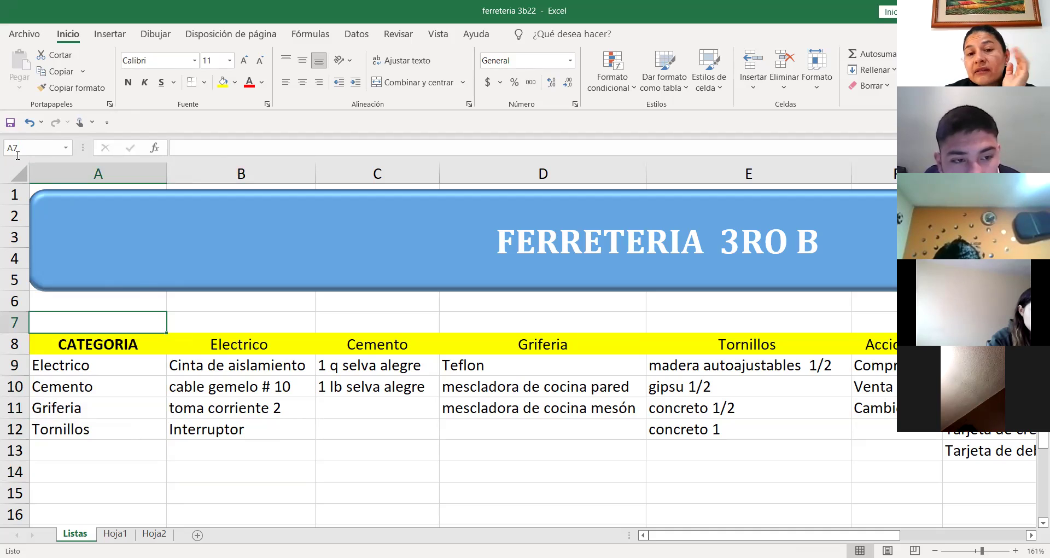
click(130, 347)
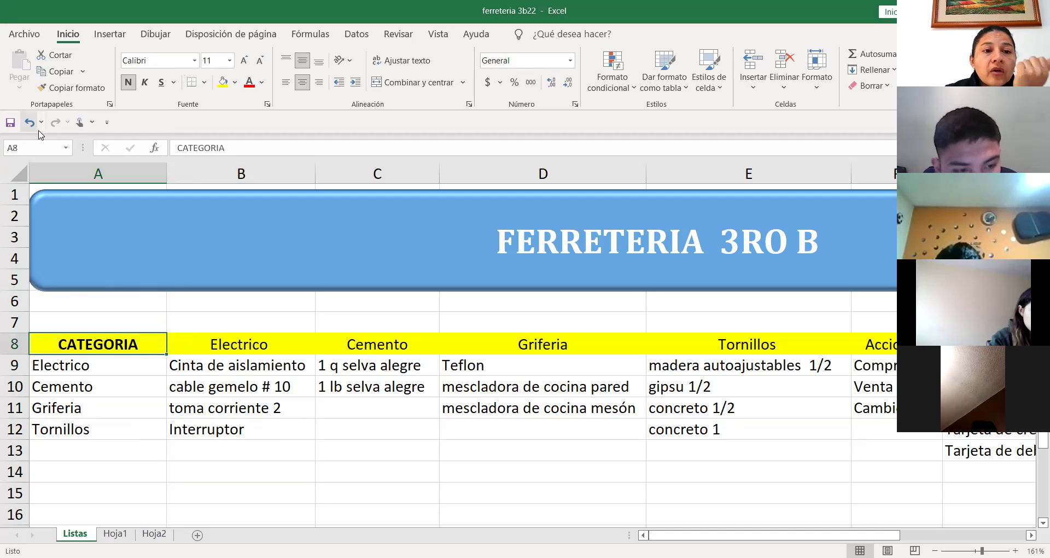
drag(135, 367, 128, 425)
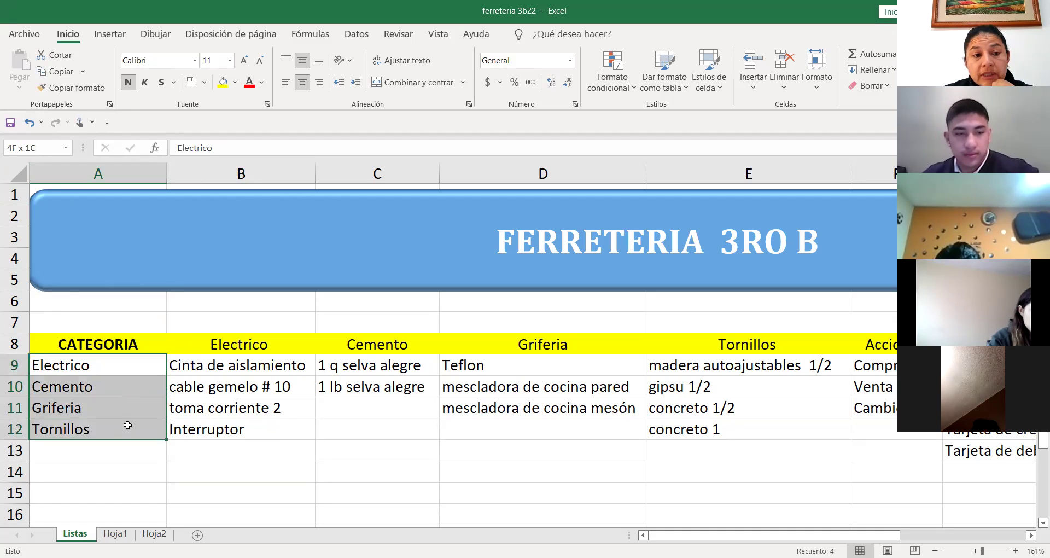
drag(128, 425, 128, 424)
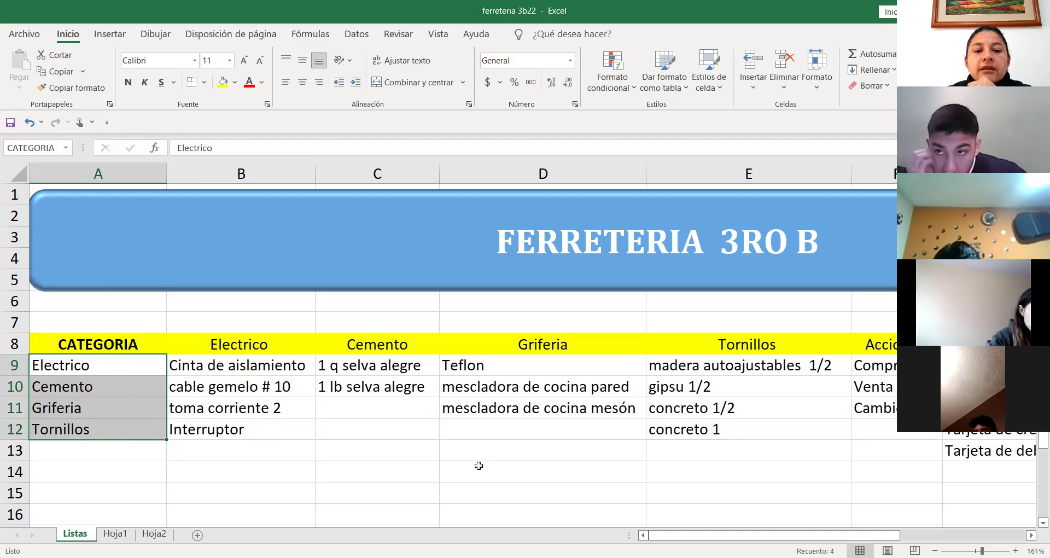
- Compare the blank ranges D14:D16 and C13:C16 with the named category range A9:A12
drag(483, 465, 491, 507)
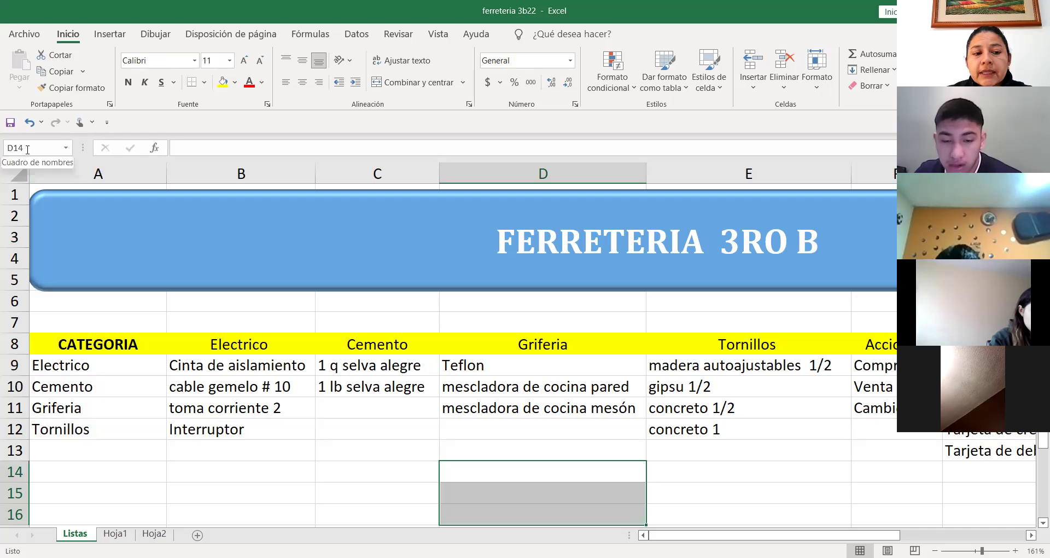
drag(319, 452, 330, 509)
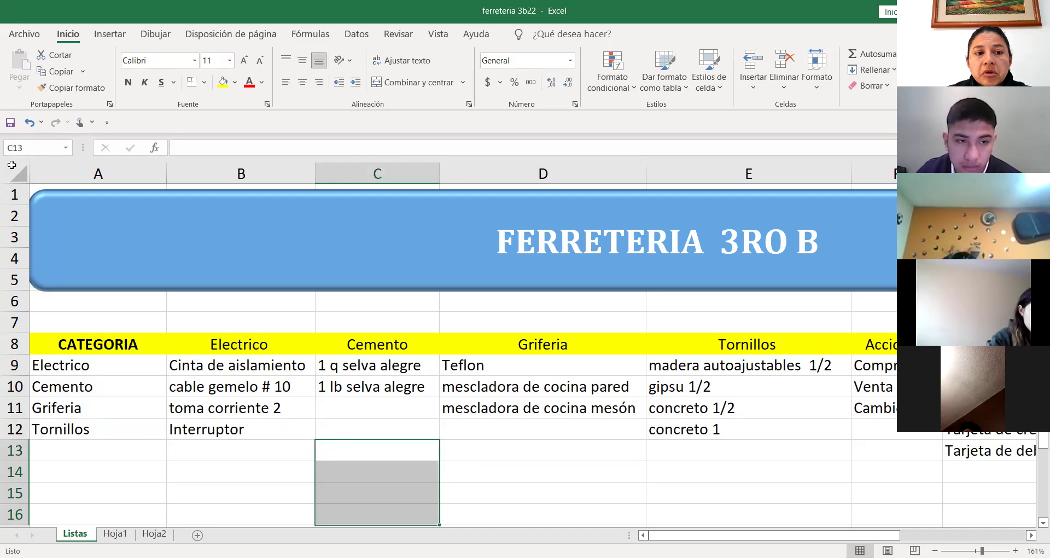
drag(108, 367, 111, 427)
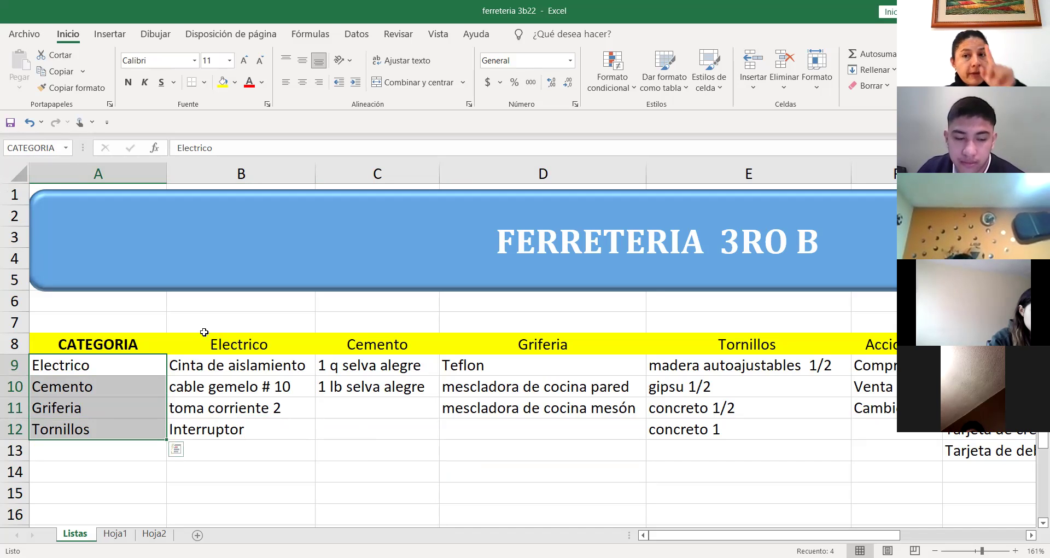
- Check the range names of the Electrico, Cemento and Griferia product lists
click(279, 443)
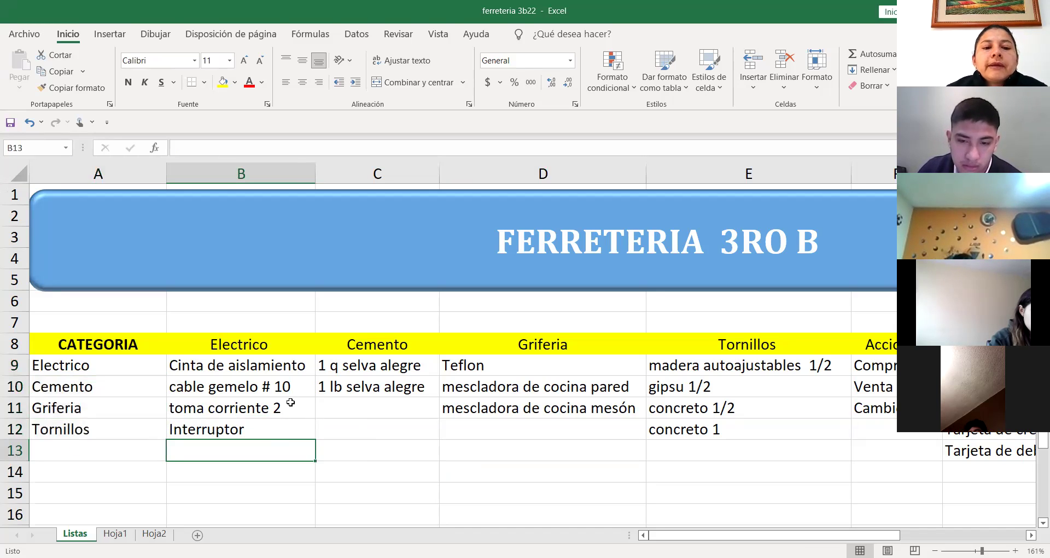
drag(288, 366, 285, 424)
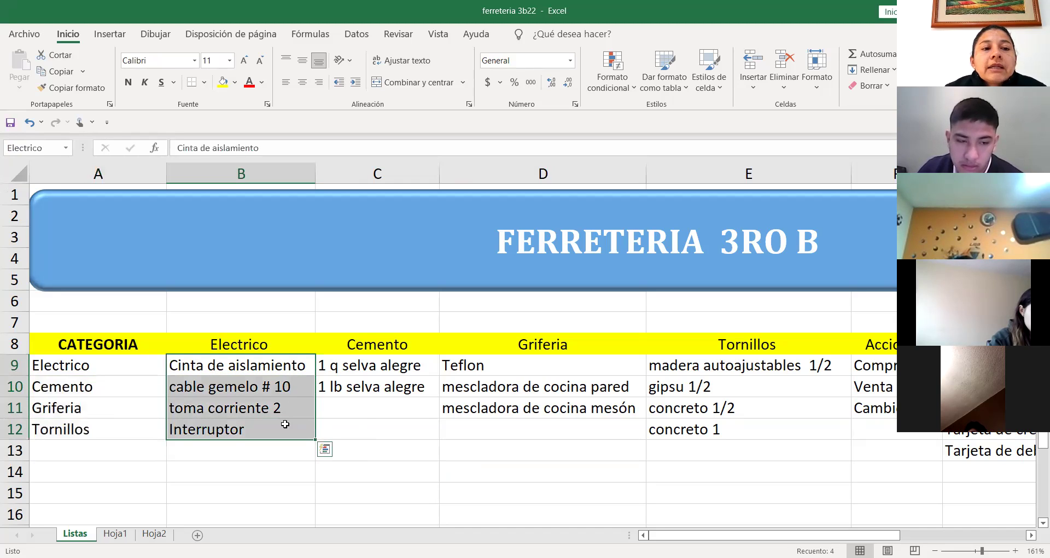
click(401, 430)
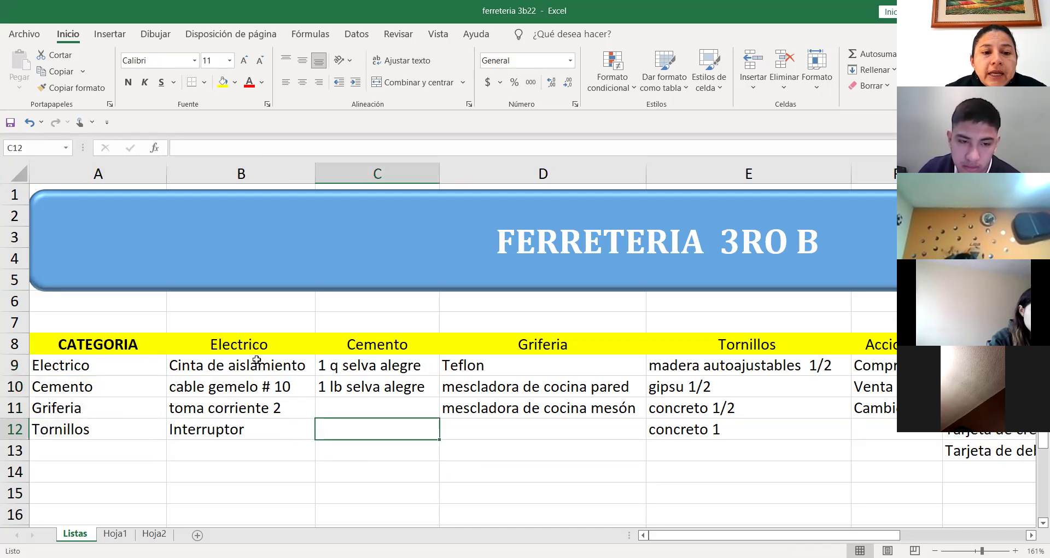
drag(251, 358, 252, 418)
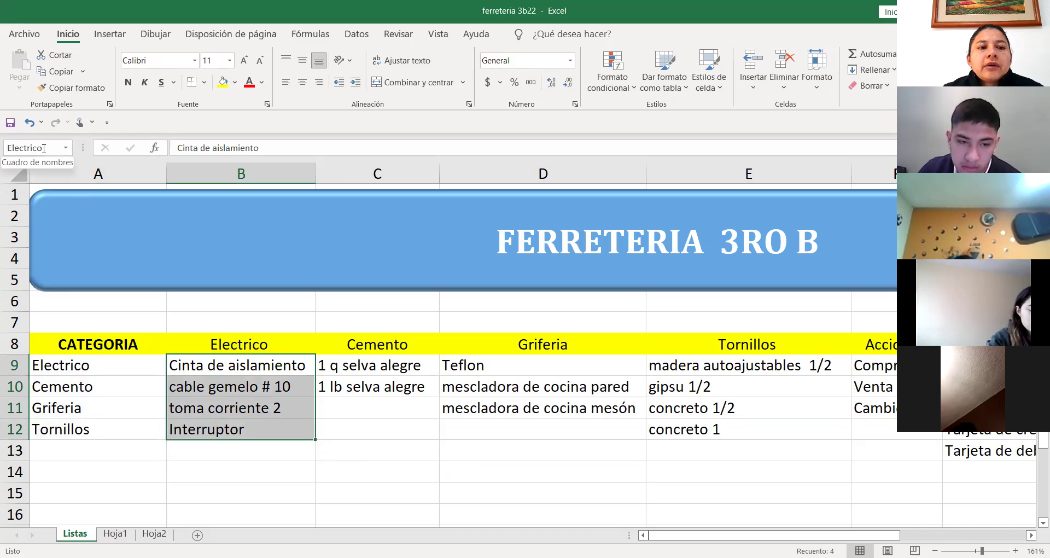
drag(372, 364, 402, 401)
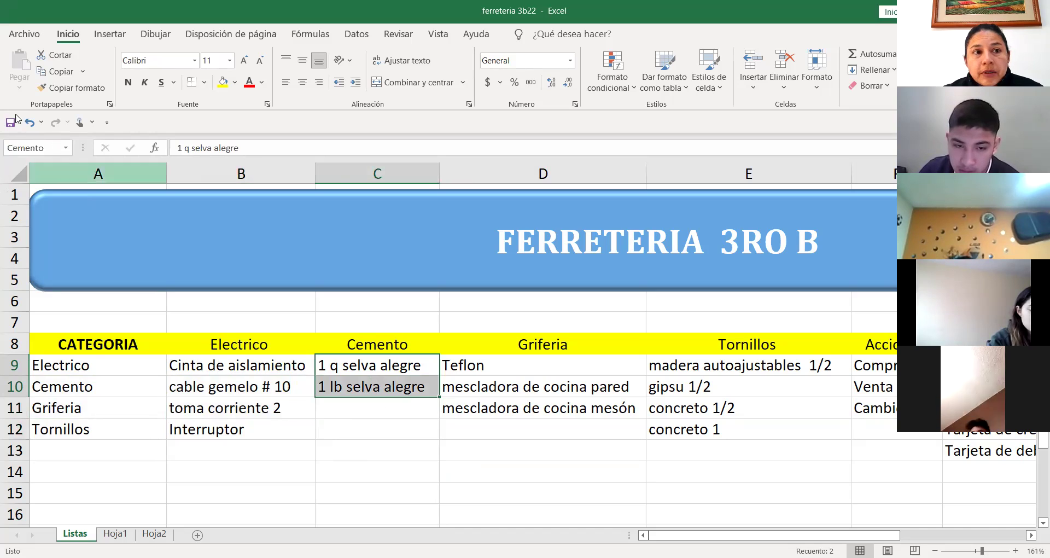
drag(545, 364, 446, 407)
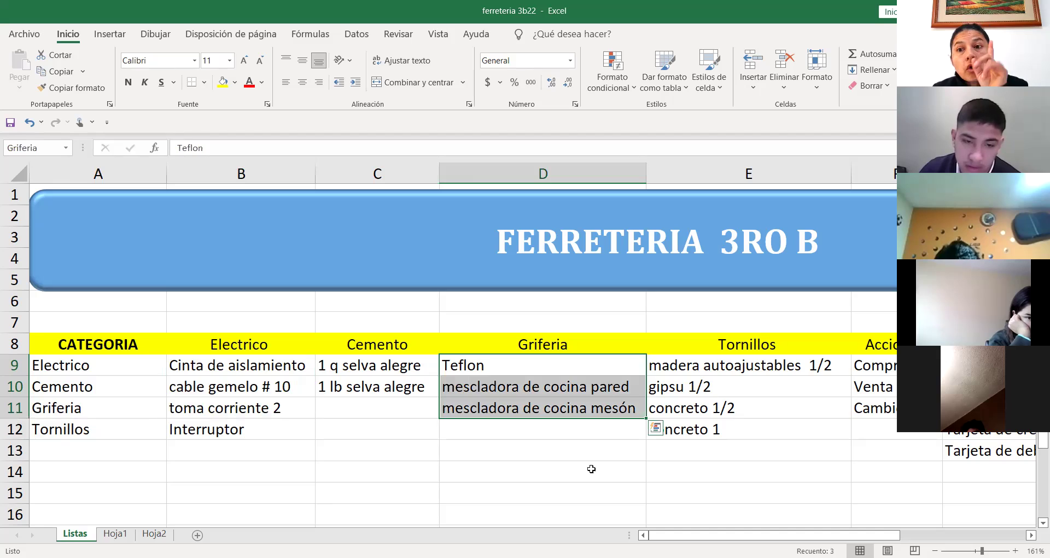
click(580, 502)
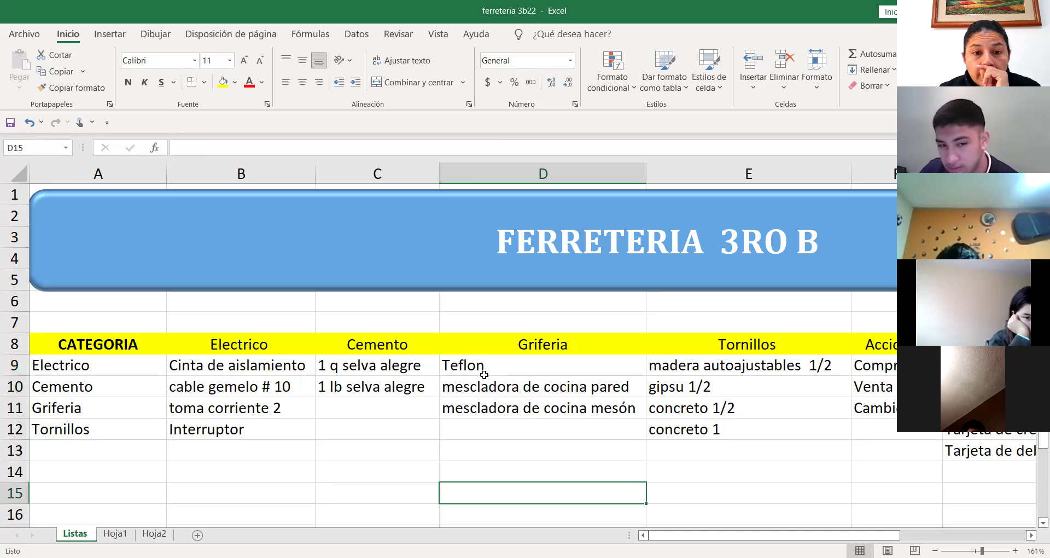
- Recheck the range names of the Cemento and Griferia lists and inspect that of the Tornillos list E9:E12
drag(391, 365, 391, 408)
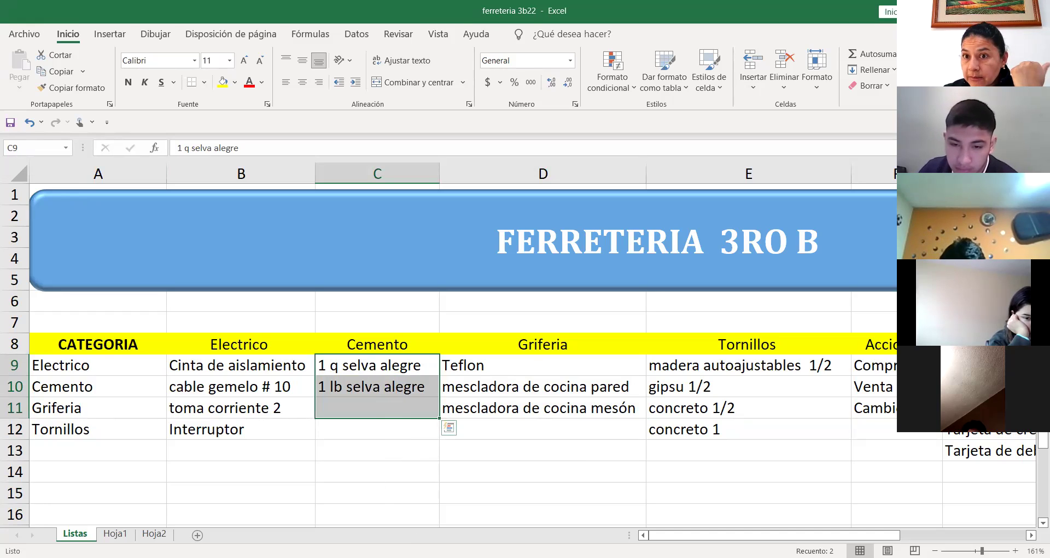
drag(402, 367, 377, 386)
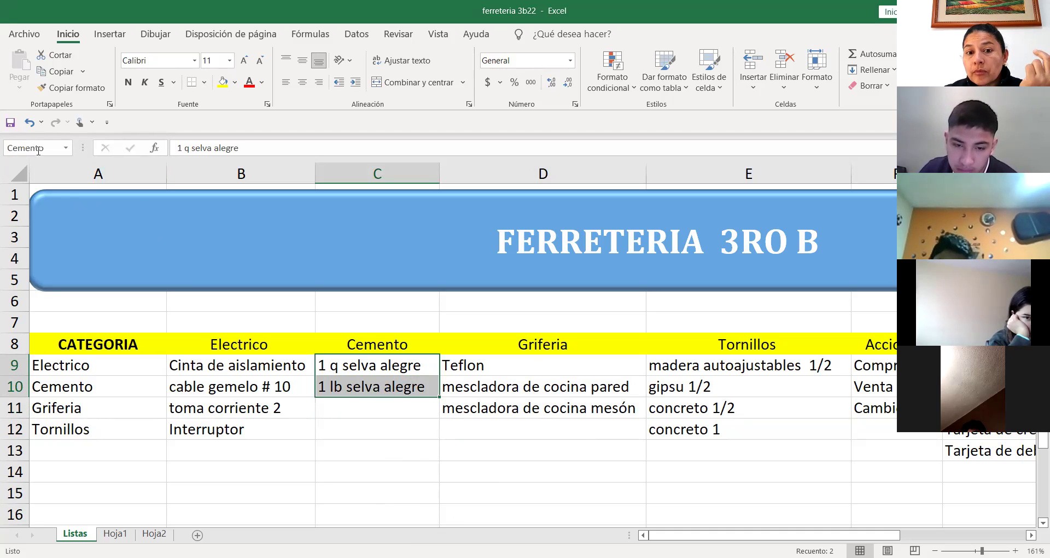
drag(555, 369, 559, 404)
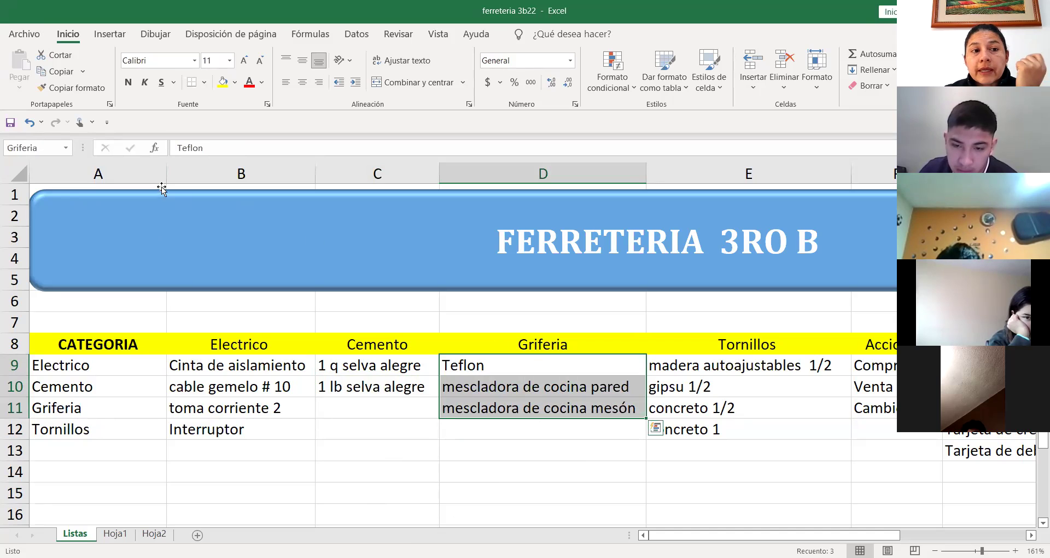
drag(719, 361, 671, 430)
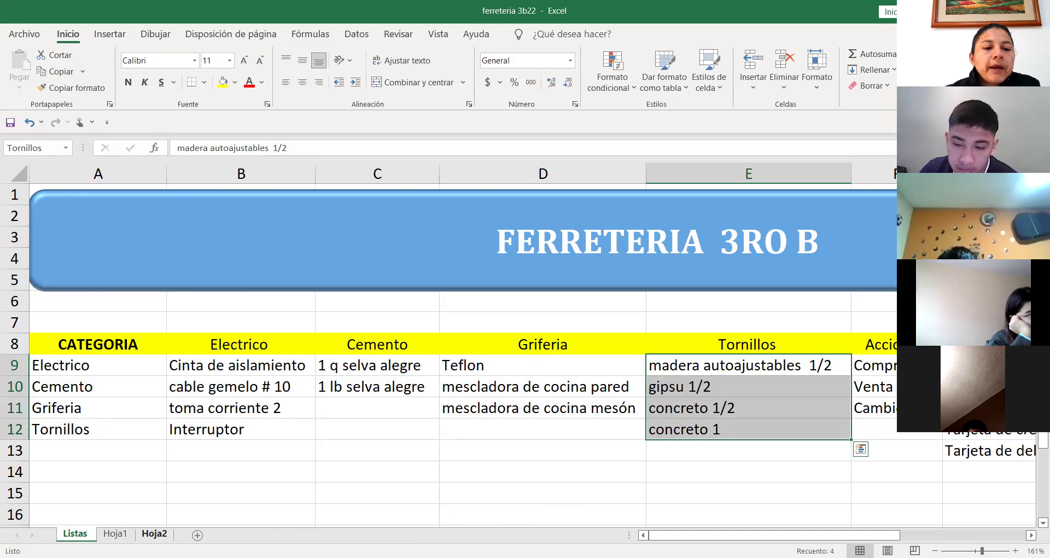
- View the Hoja1 sheet briefly and return to Hoja2 with the category and product entries
key(ctrl+Page_Down)
key(ctrl+Page_Down)
click(114, 534)
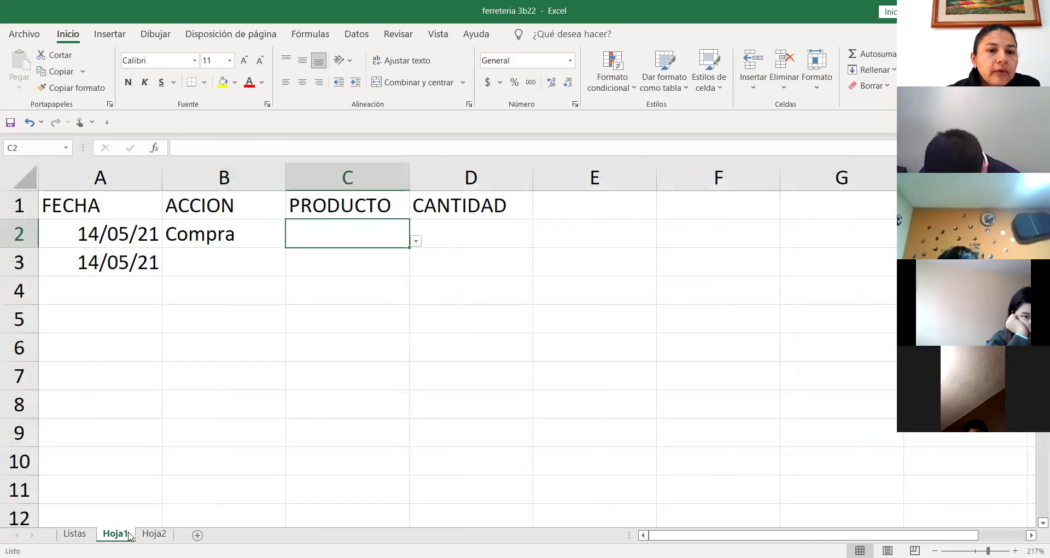
click(154, 534)
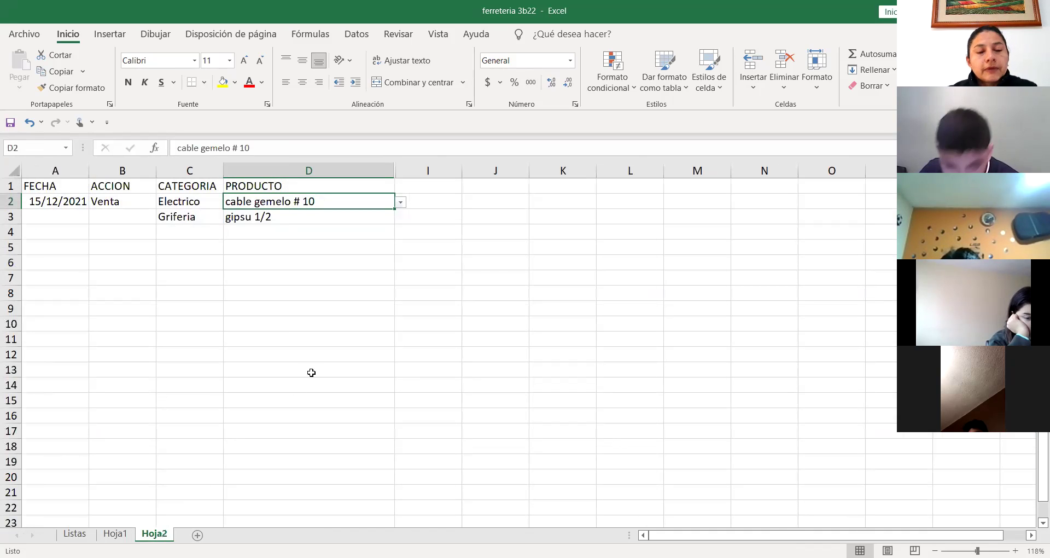
- Compare the cell name of category entry C2 with the references of category cells C3 and C5
click(214, 202)
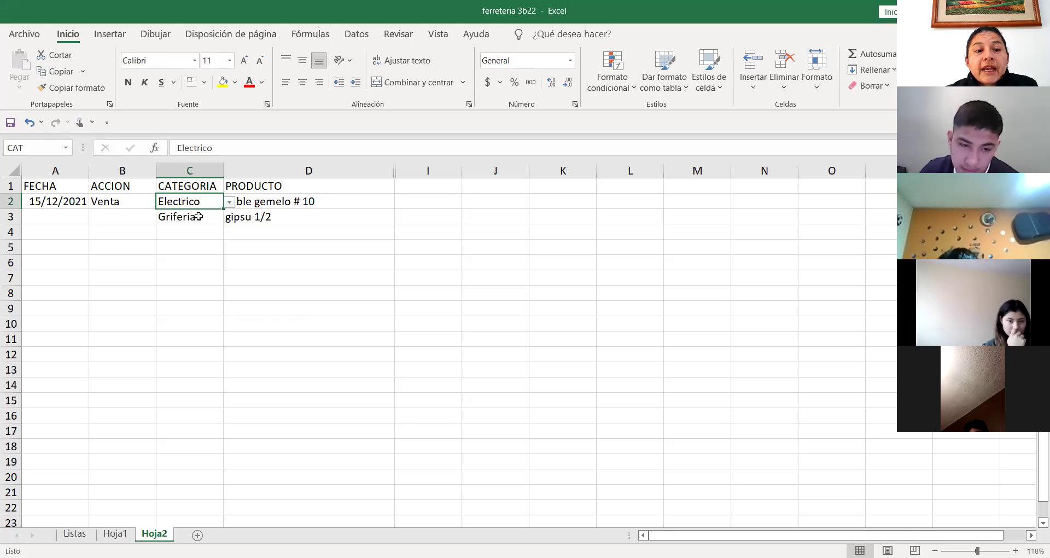
click(197, 217)
click(206, 204)
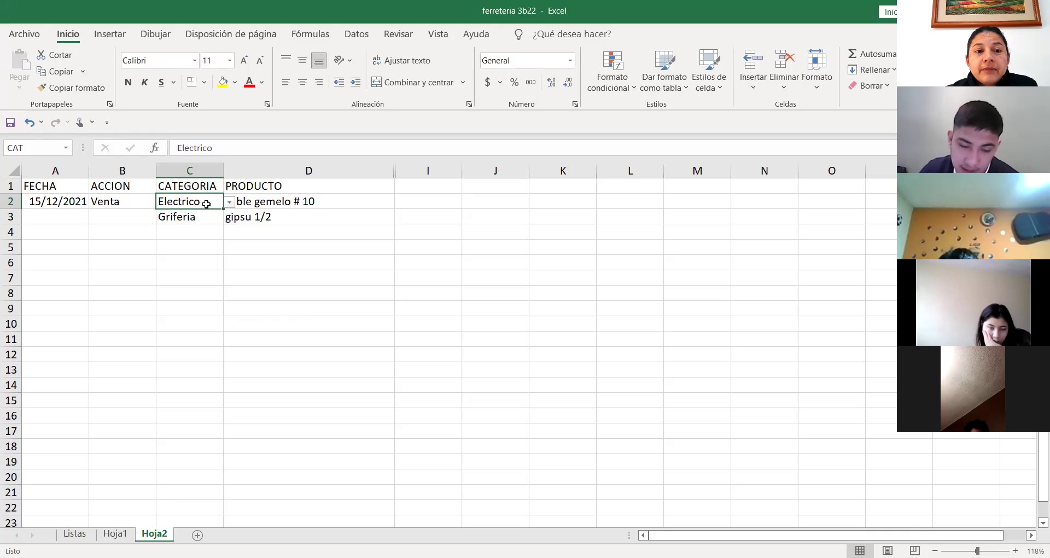
click(210, 218)
click(213, 201)
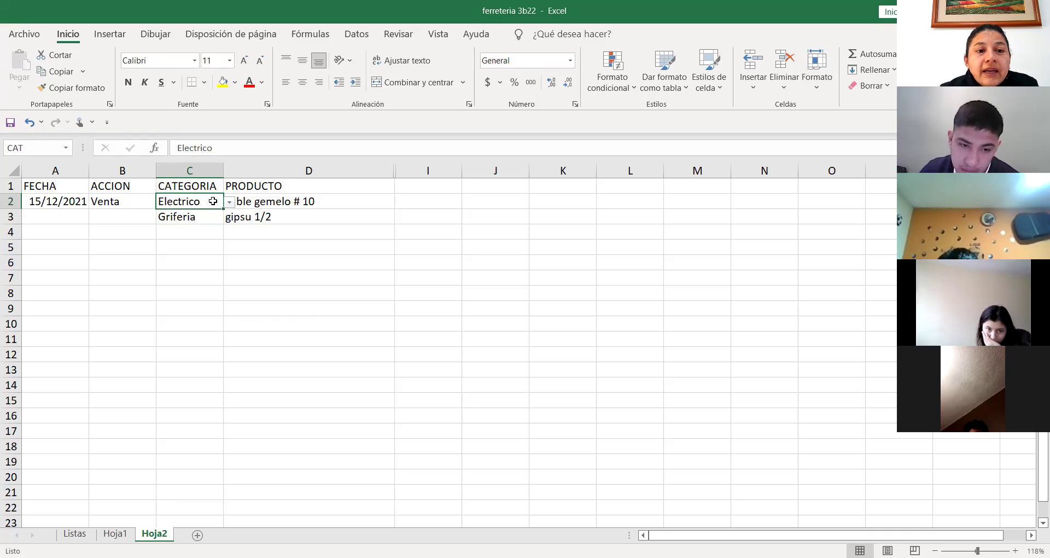
click(187, 243)
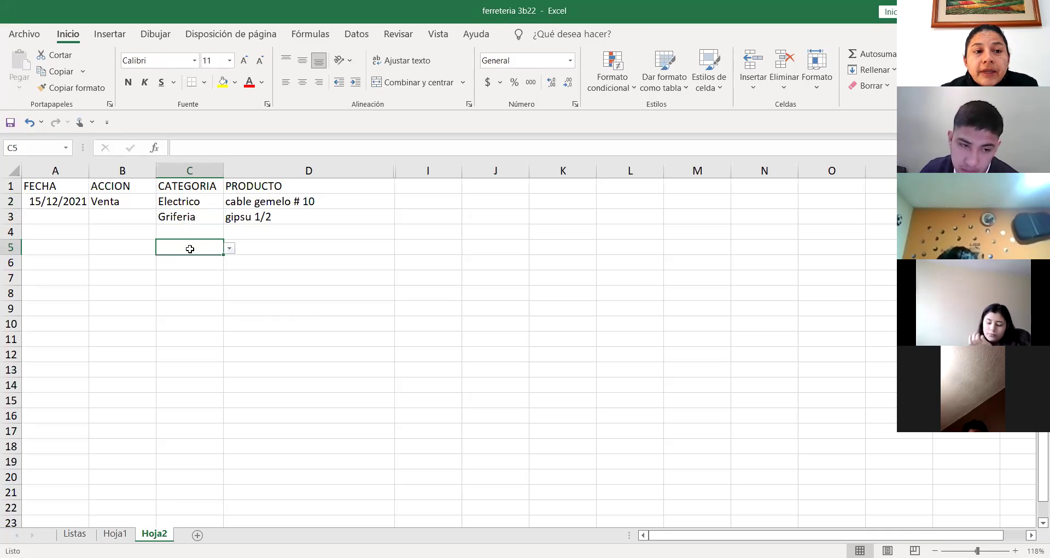
click(211, 217)
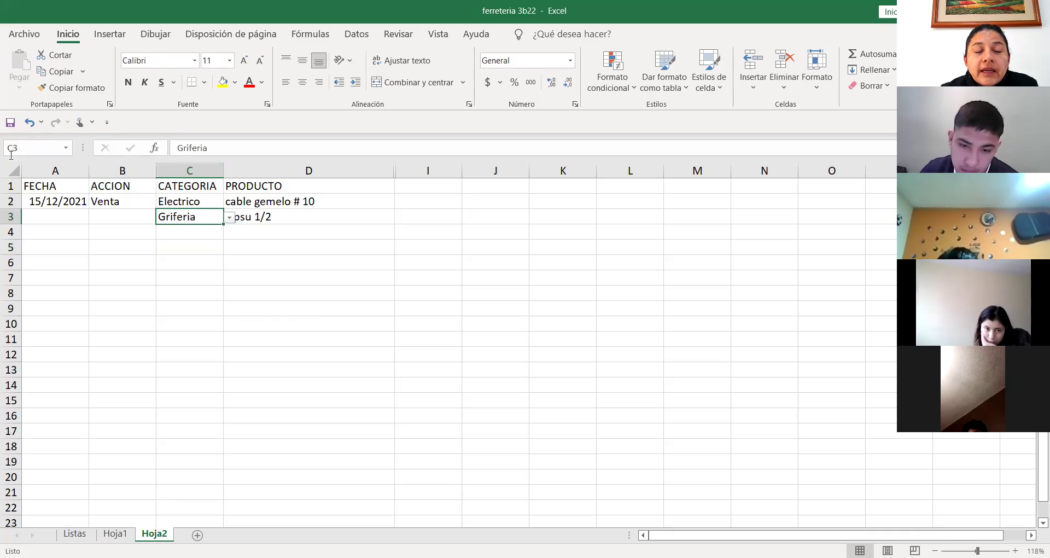
click(206, 201)
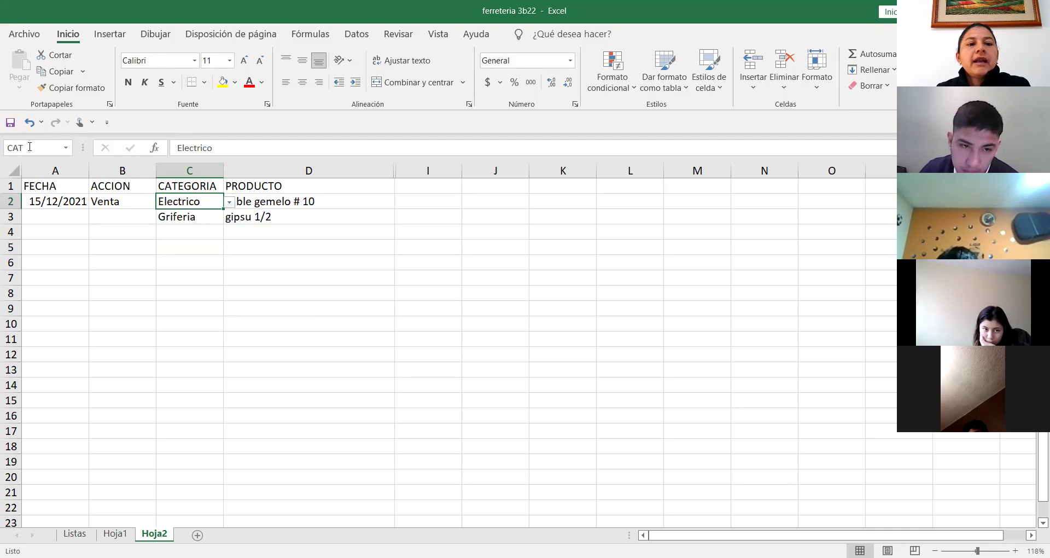
- Examine the product entries in D2 and D3 against their Electrico and Griferia categories
scroll(31, 146, up, 8)
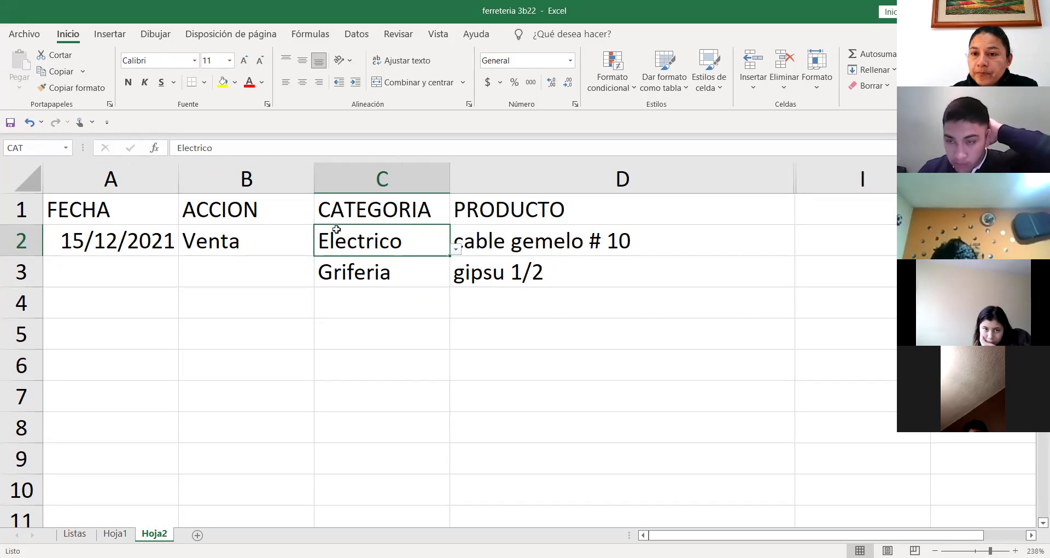
click(536, 241)
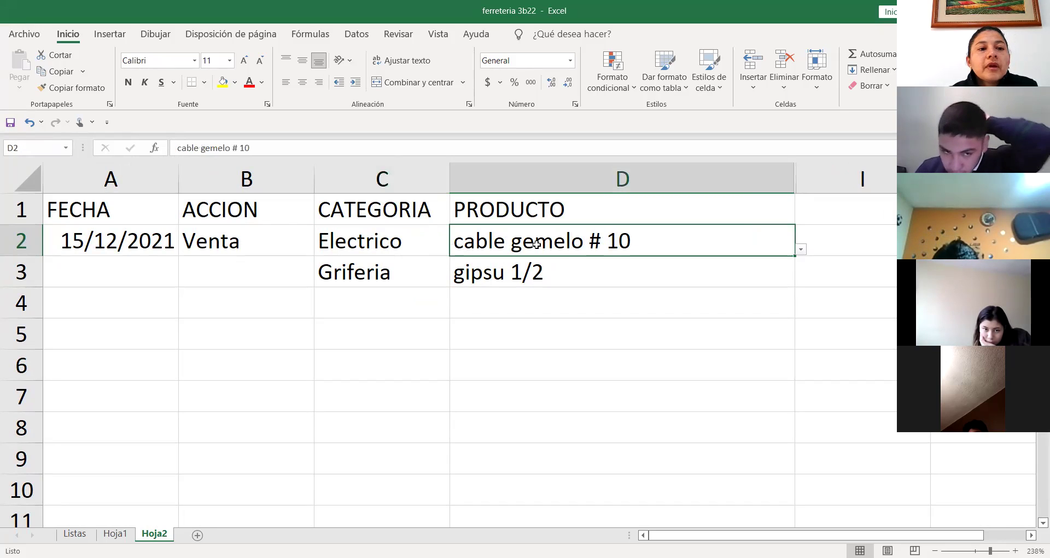
click(597, 263)
click(600, 245)
click(590, 270)
click(598, 246)
click(592, 259)
click(600, 243)
click(602, 266)
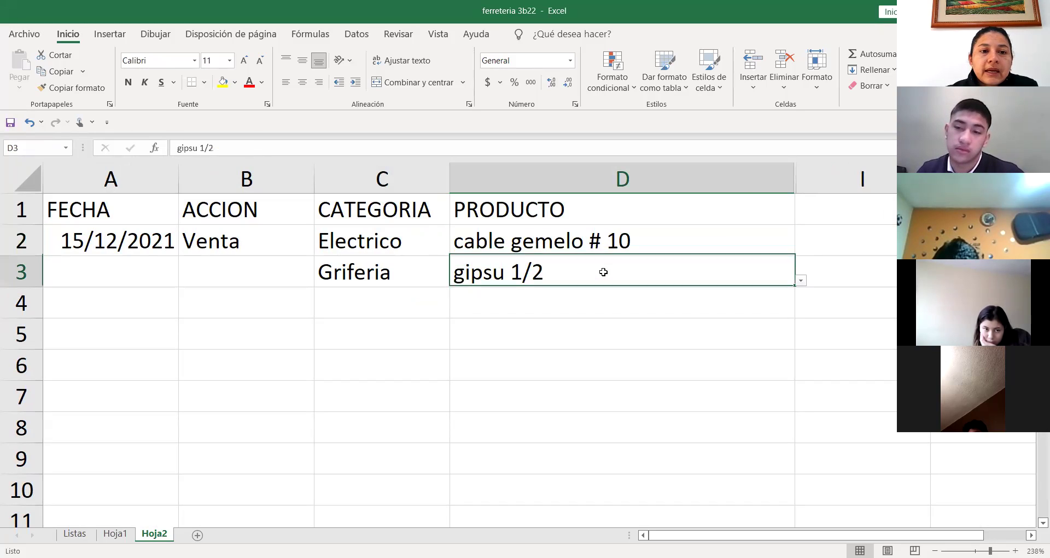
click(608, 249)
click(606, 277)
click(605, 246)
click(612, 270)
click(614, 238)
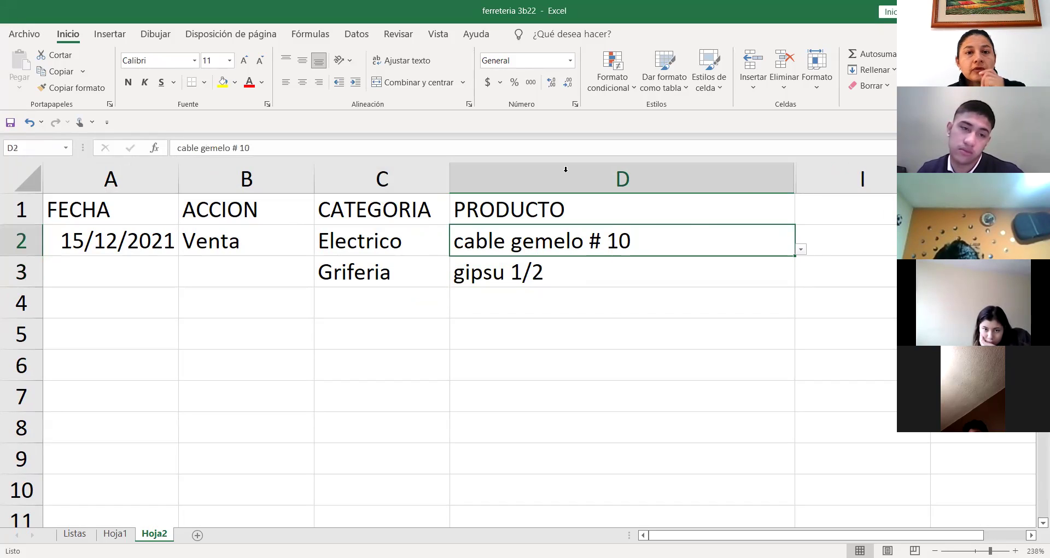